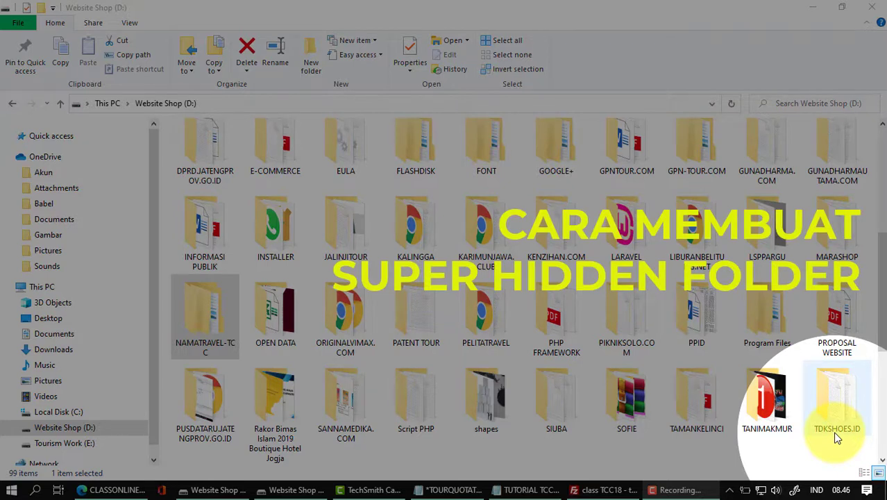
# Step: Copy the name of the NAMATRAVEL-TCC folder and open a blank Notepad document
pyautogui.click(219, 324)
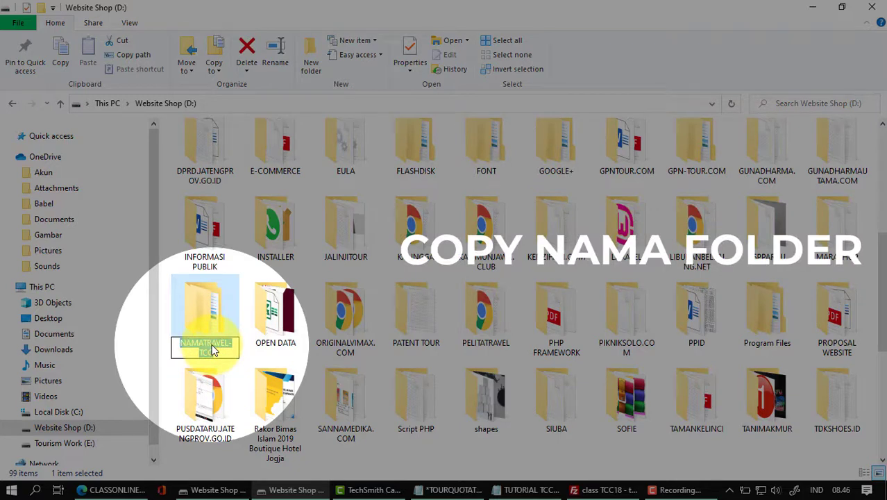
pyautogui.click(216, 306)
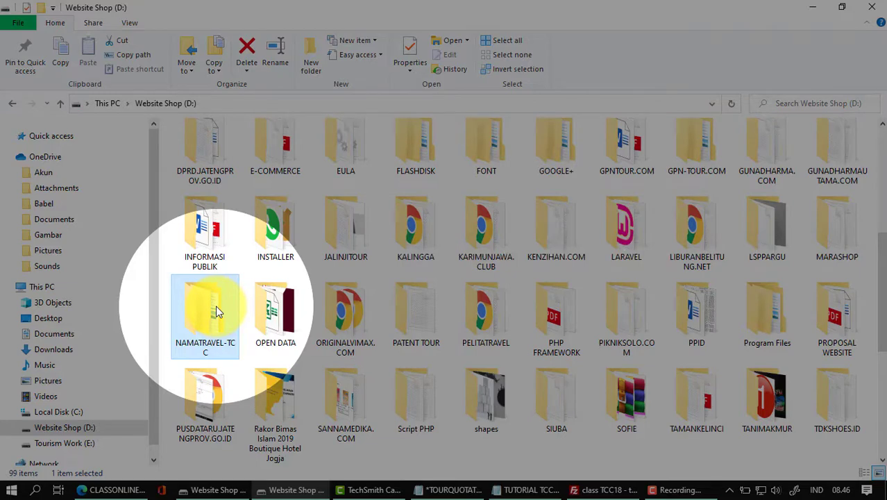
pyautogui.click(33, 490)
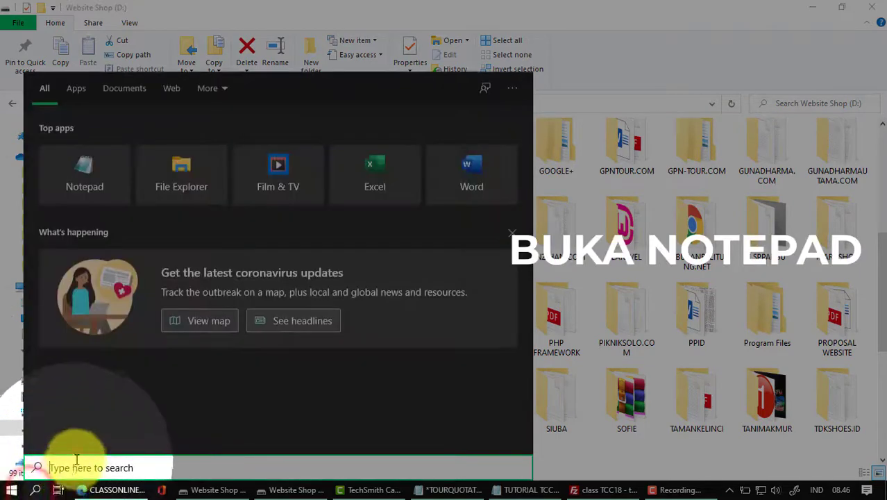
pyautogui.click(100, 190)
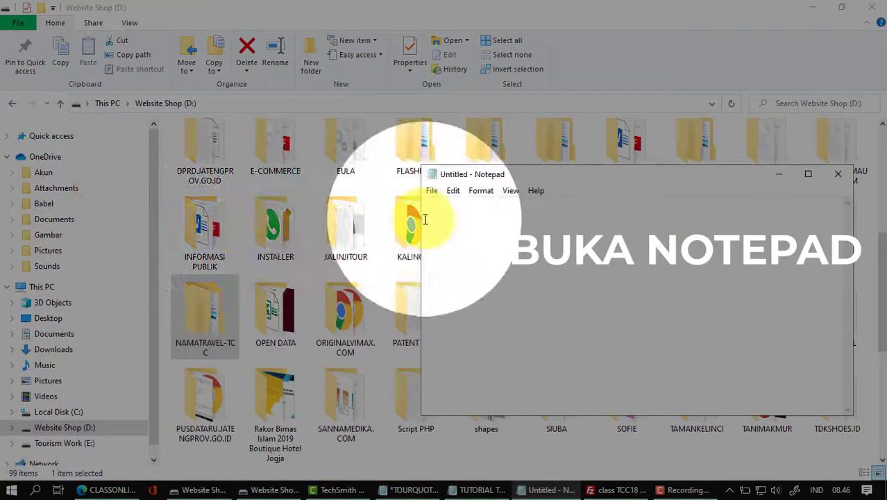
# Step: Write the command "attrib +s +h NAMATRAVEL-TCC" in the blank document, using the copied folder name
pyautogui.click(444, 204)
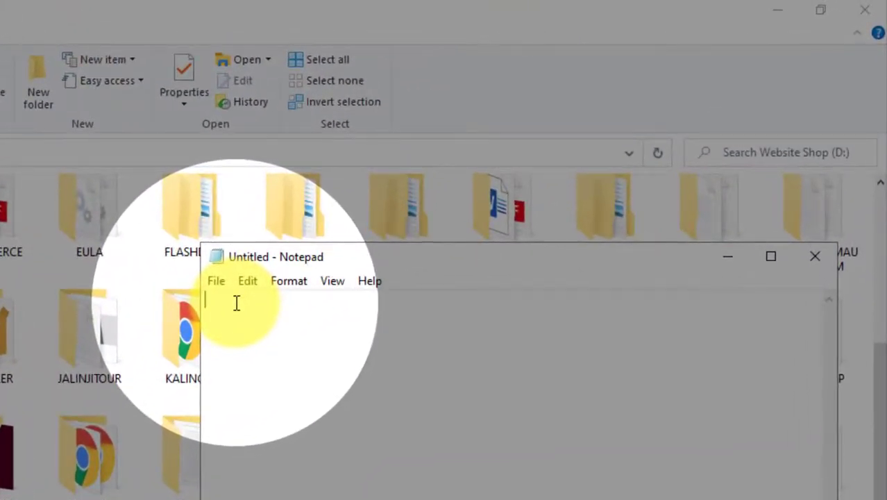
pyautogui.write('attr')
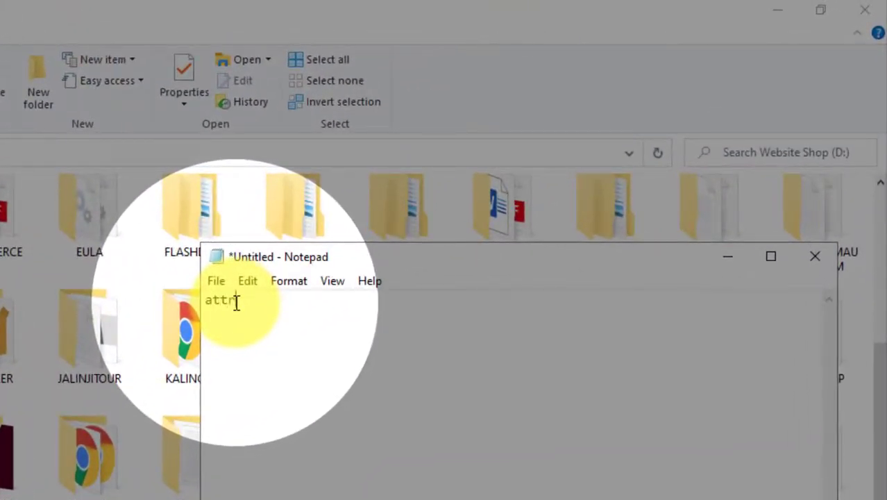
pyautogui.write('ib +s +h')
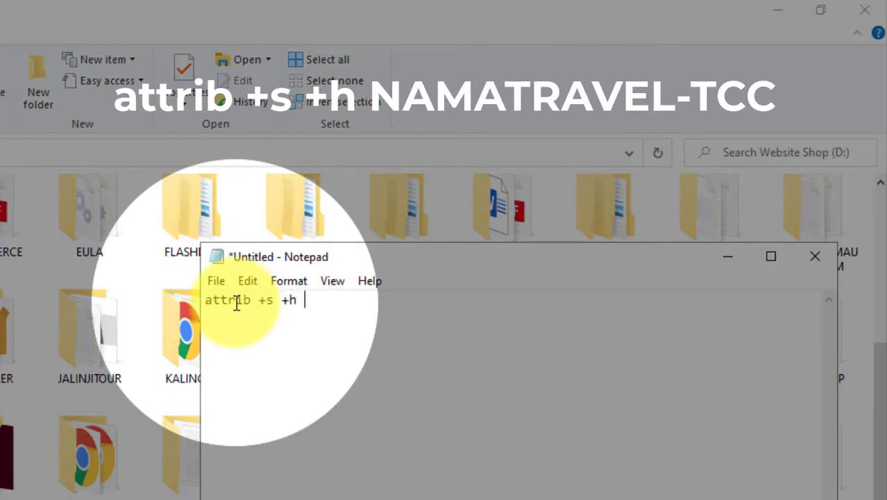
pyautogui.write('NAMATRAVEL-TCC')
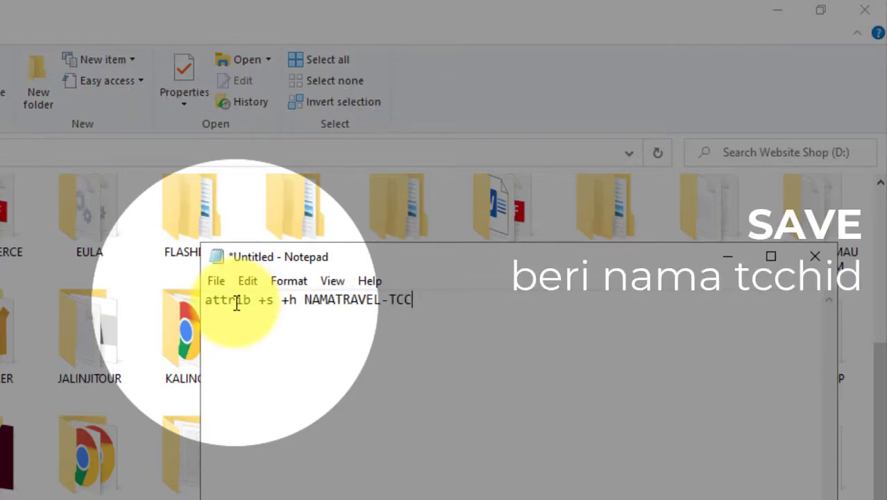
# Step: Save the document as a text file named tcchid on the Website Shop (D:) drive
pyautogui.hotkey('ctrl', 's')
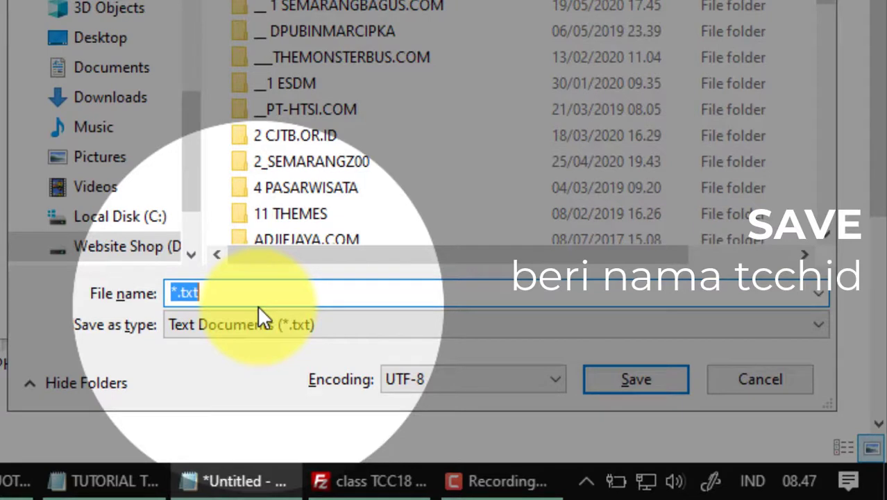
pyautogui.write('tcchi')
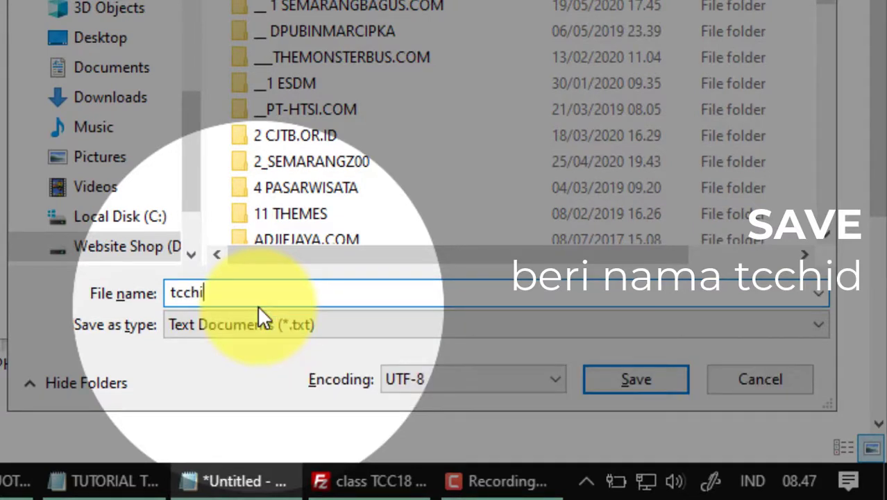
pyautogui.write('d')
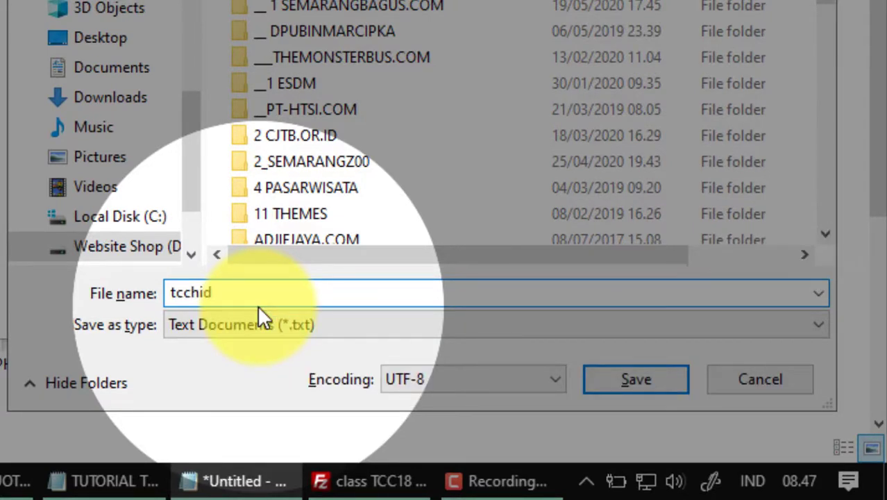
pyautogui.press('Return')
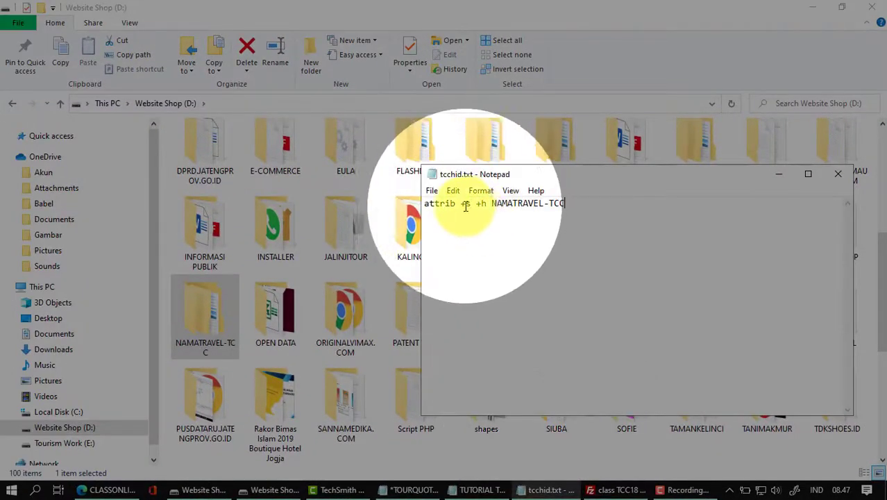
# Step: Save a copy of the document as tccshow.txt on the same drive
pyautogui.click(431, 190)
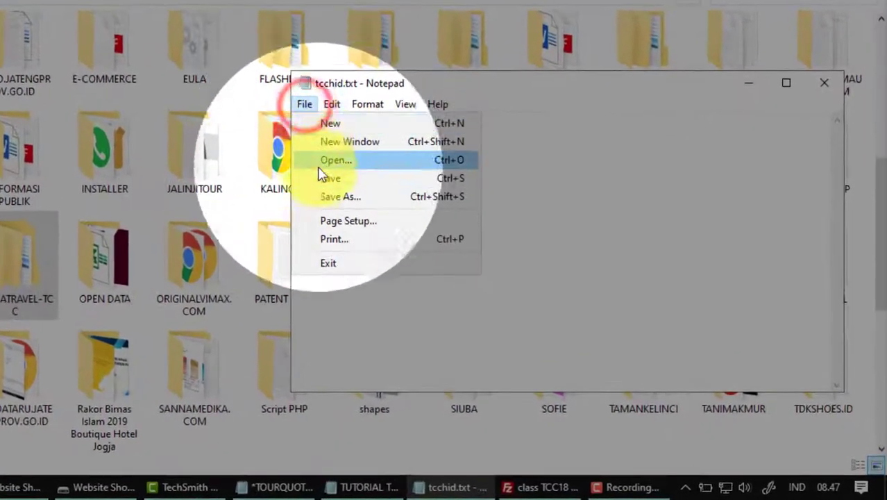
pyautogui.click(333, 196)
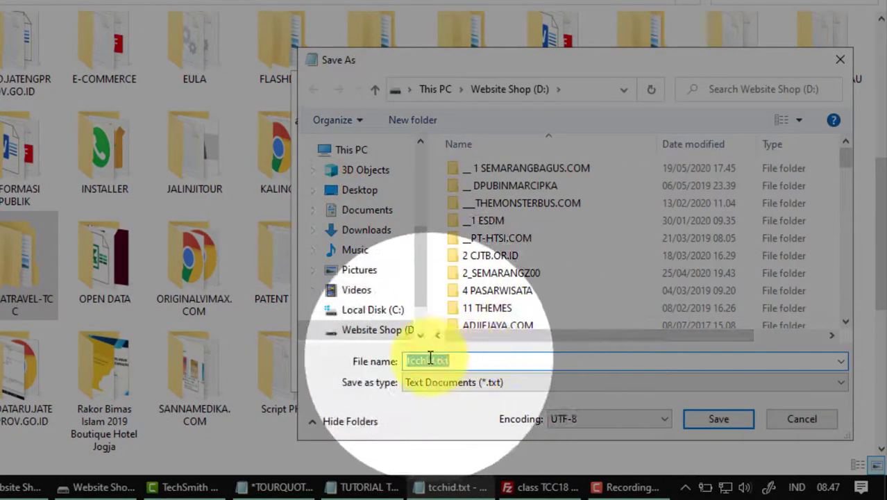
pyautogui.click(424, 361)
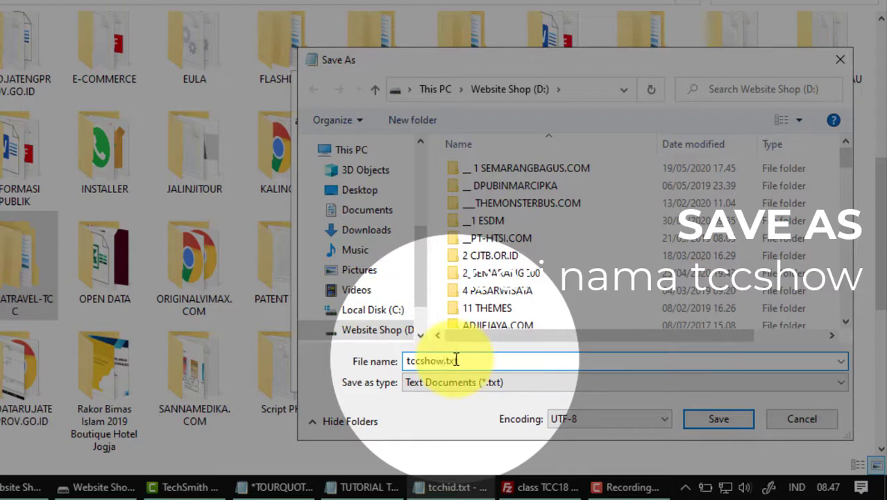
pyautogui.press('Return')
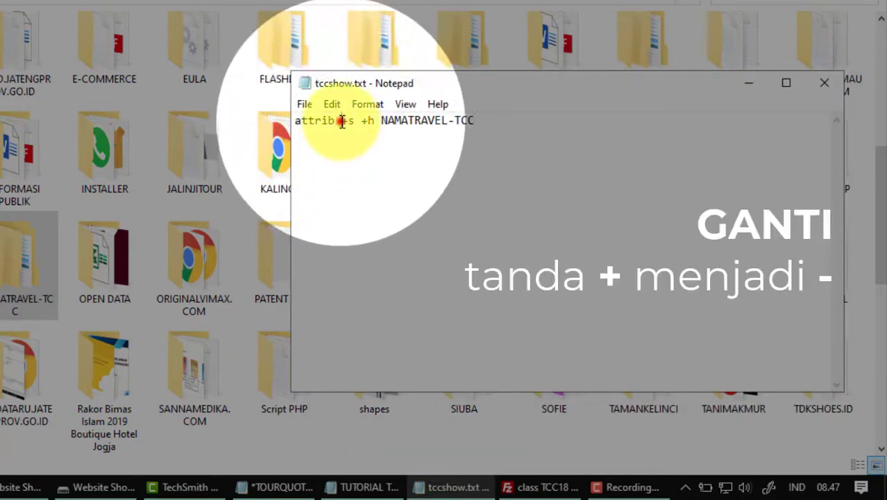
# Step: Change the attributes in tccshow.txt to -s and -h, save the file and close Notepad
pyautogui.moveTo(341, 121); pyautogui.dragTo(347, 123)
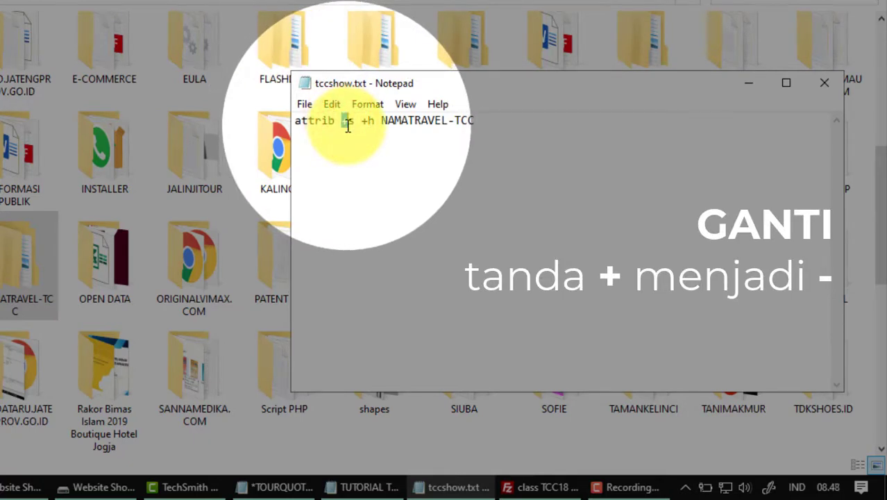
pyautogui.write('-')
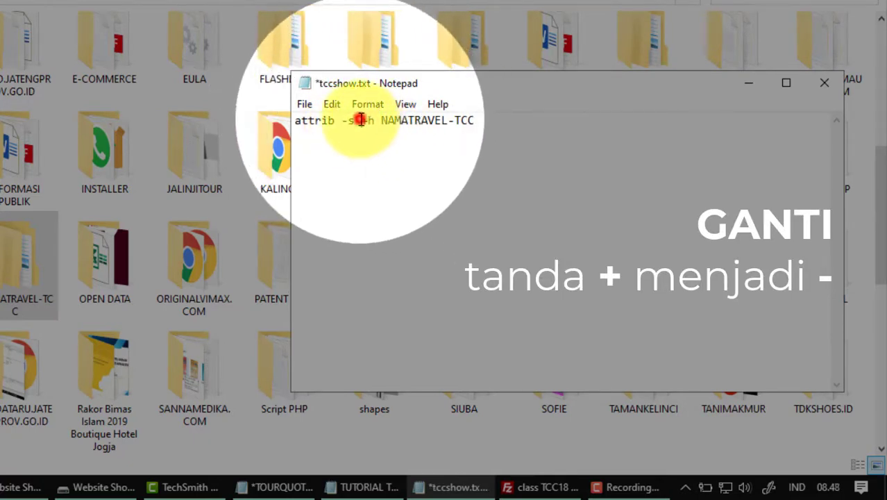
pyautogui.moveTo(357, 121); pyautogui.dragTo(362, 120)
pyautogui.write('-')
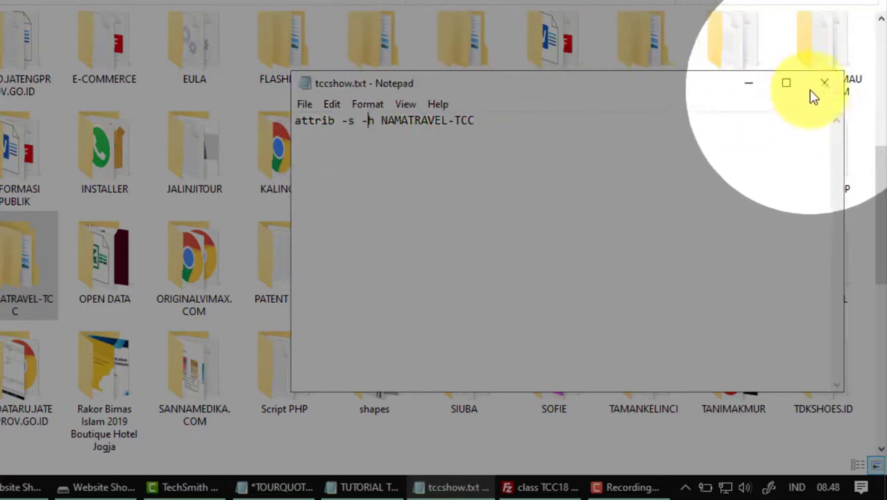
pyautogui.click(824, 84)
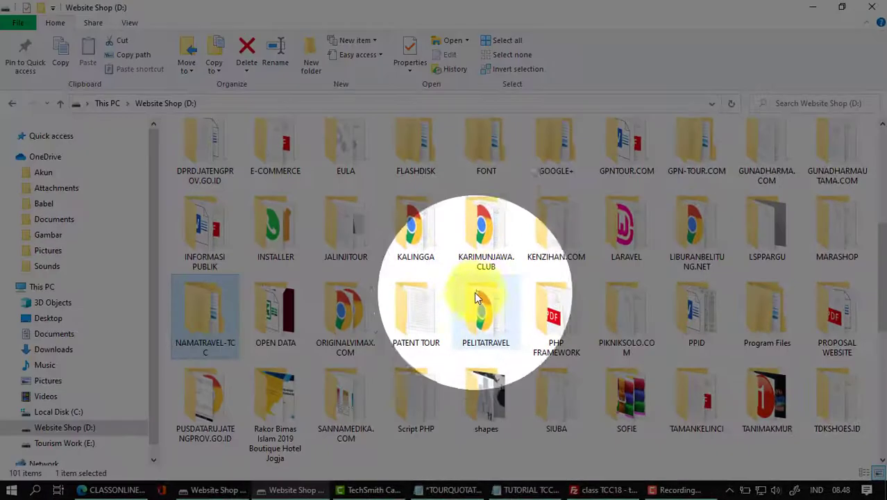
# Step: Rename tcchid.txt on the Website Shop (D:) drive to tcchid.bat and accept the extension change
pyautogui.scroll(-10, 475, 297)
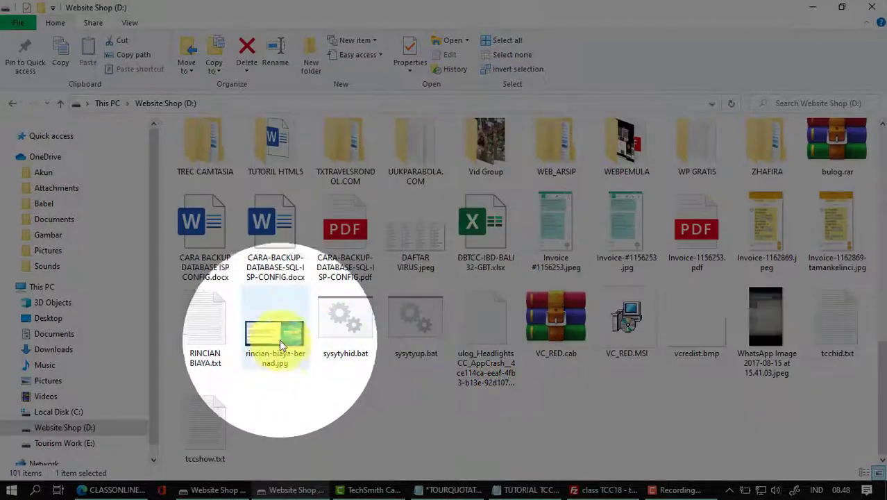
pyautogui.scroll(4, 211, 222)
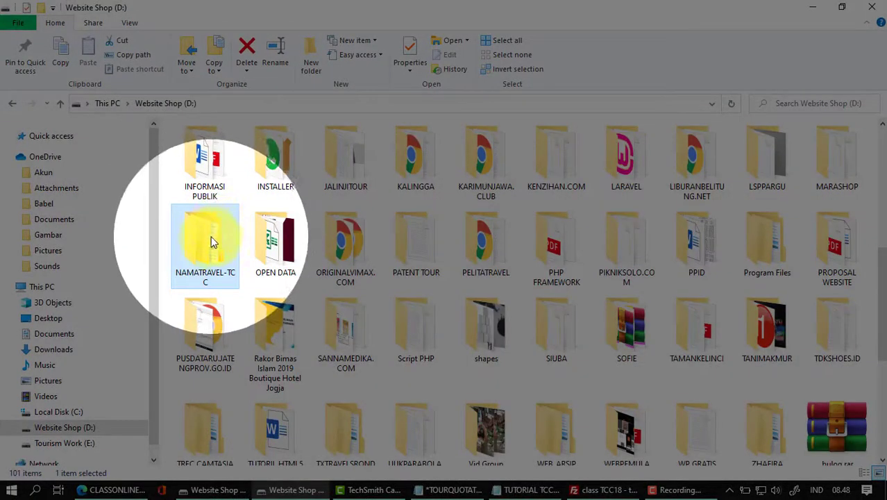
pyautogui.click(208, 241)
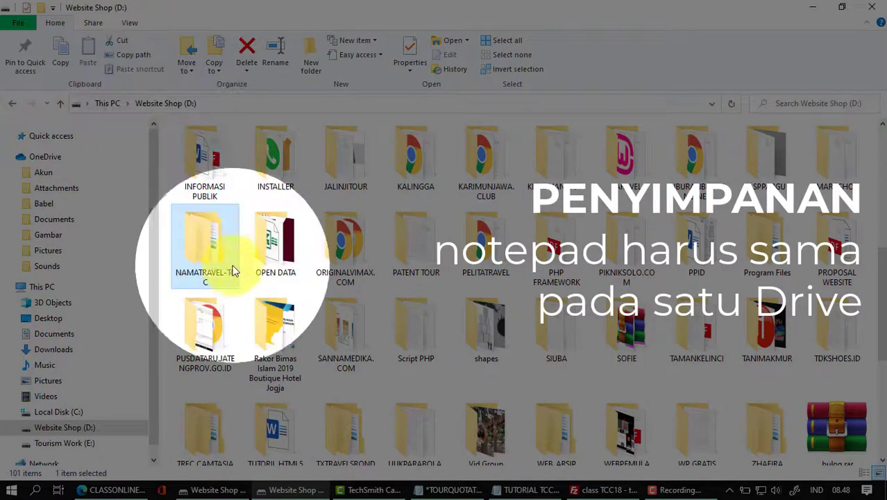
pyautogui.scroll(-5, 240, 282)
pyautogui.click(210, 432)
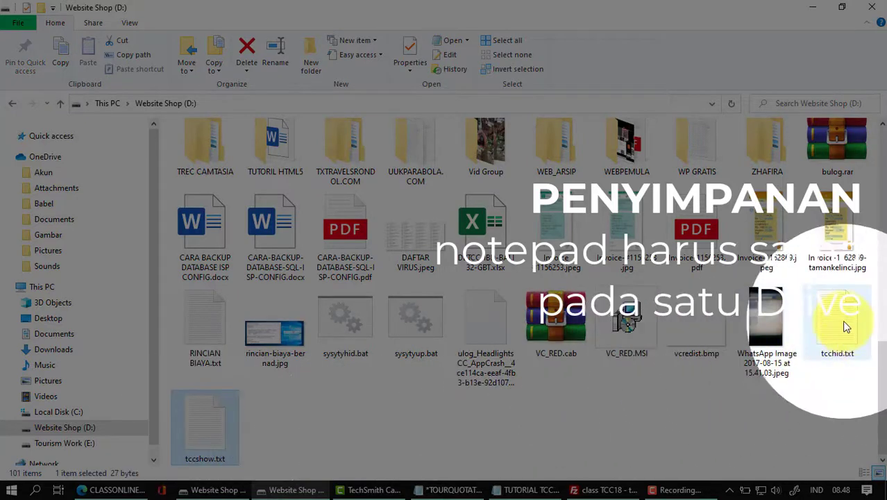
pyautogui.click(842, 323)
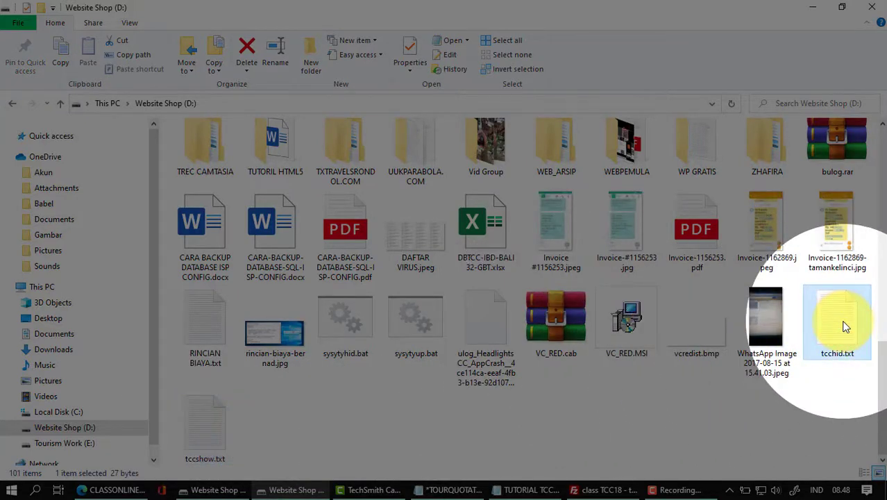
pyautogui.rightClick(845, 326)
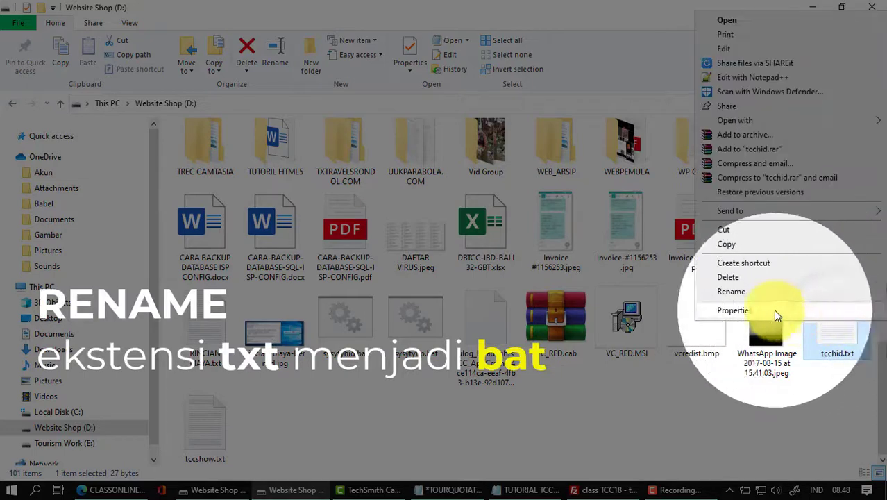
pyautogui.click(737, 293)
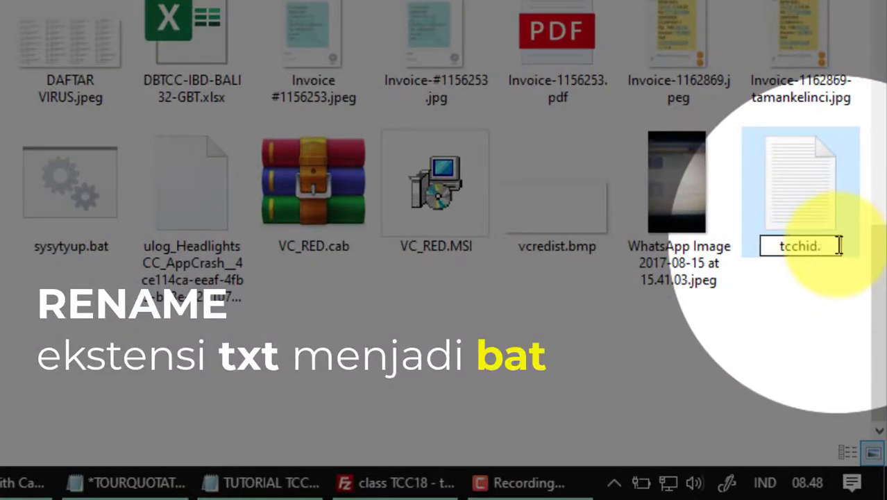
pyautogui.write('bat')
pyautogui.press('Return')
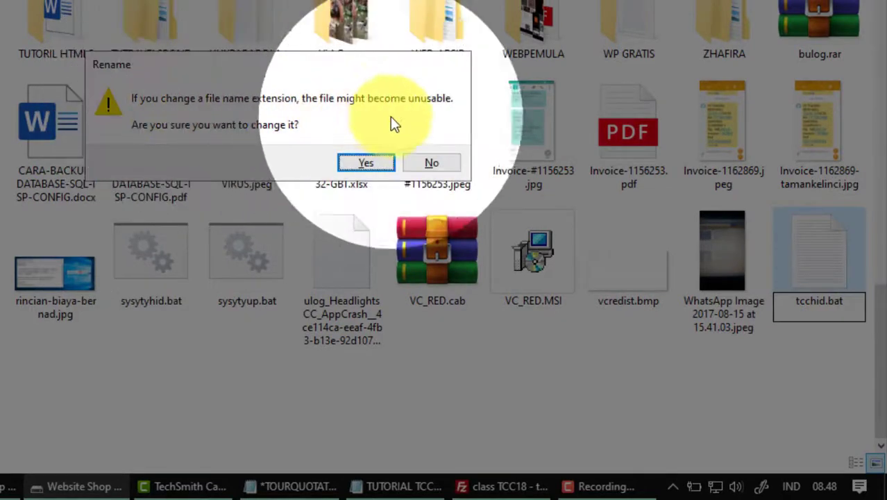
pyautogui.click(366, 164)
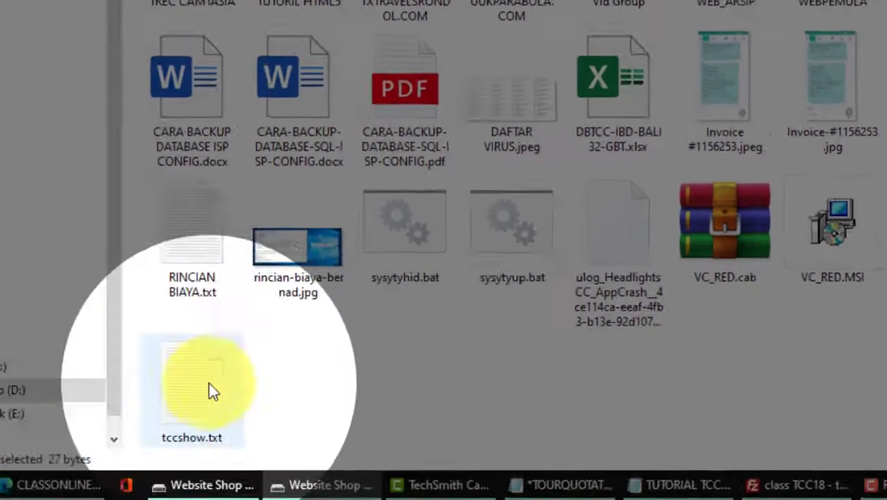
# Step: Rename tccshow.txt to tccshow.bat, keeping the dot, and accept the extension change
pyautogui.click(207, 383)
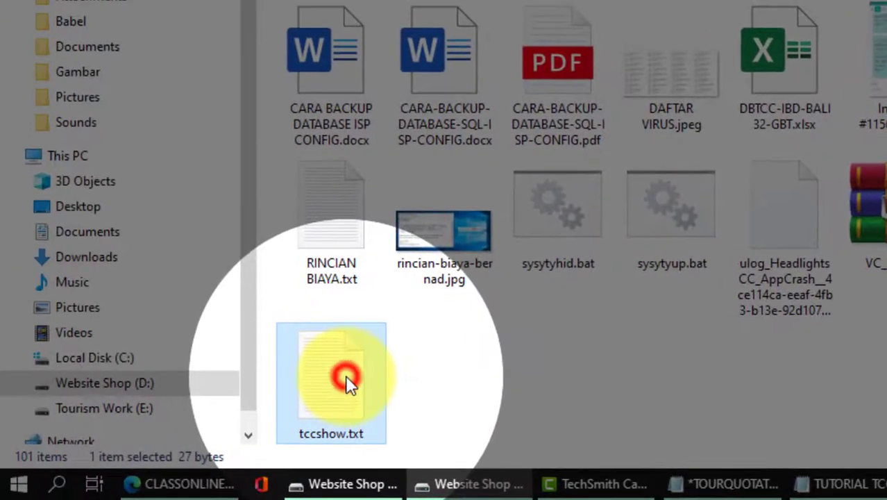
pyautogui.rightClick(350, 385)
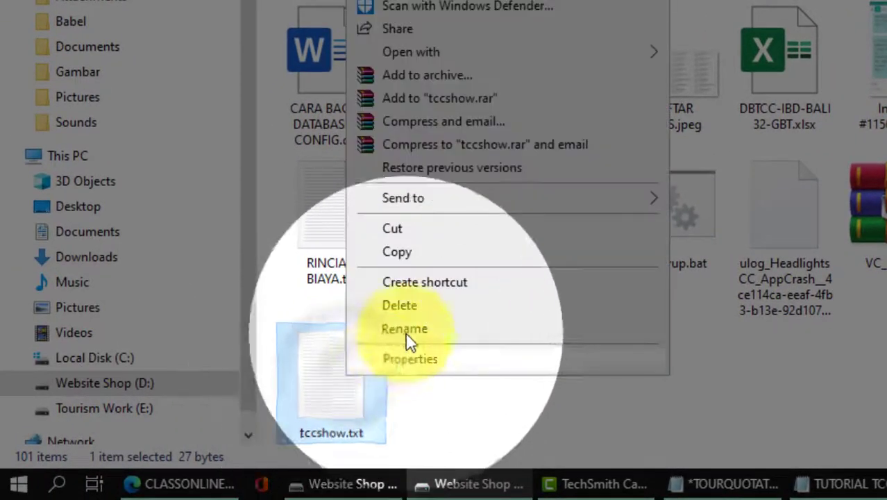
pyautogui.click(412, 333)
pyautogui.click(372, 428)
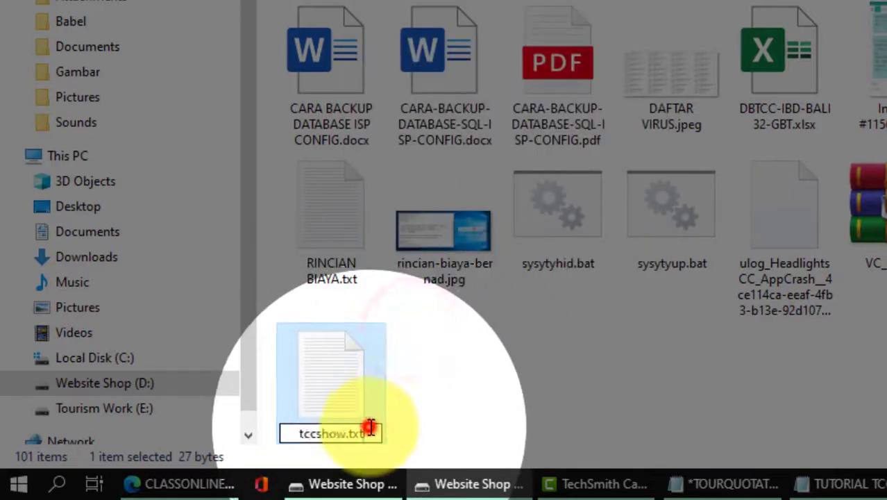
pyautogui.press('BackSpace')
pyautogui.press('BackSpace')
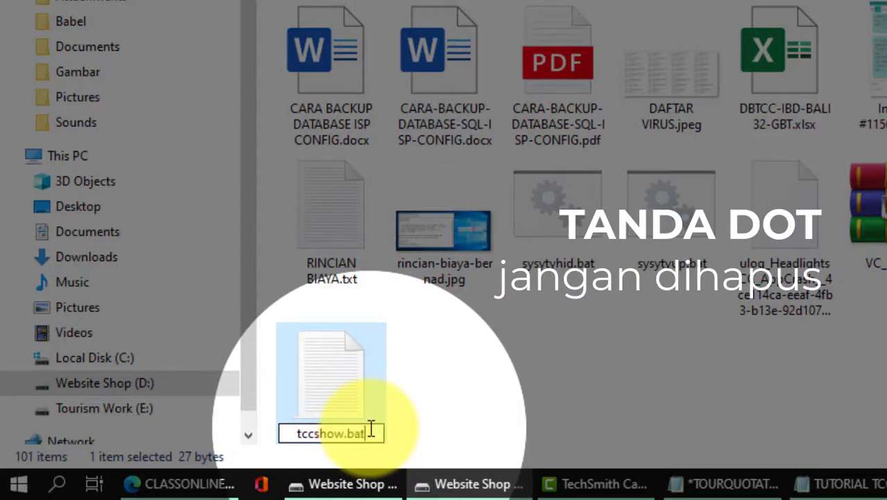
pyautogui.press('Return')
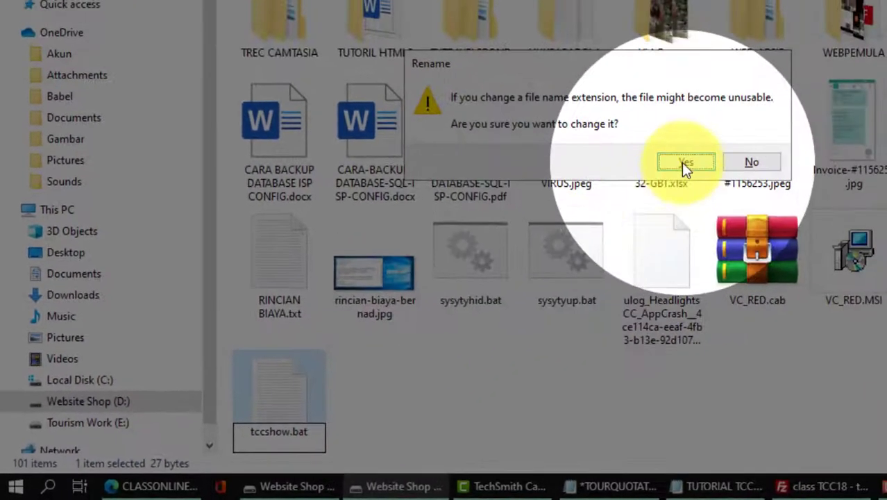
pyautogui.click(813, 99)
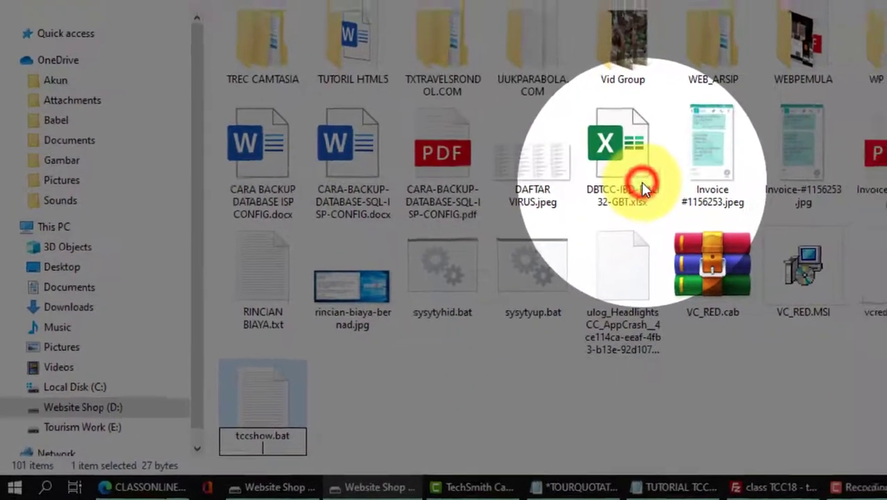
# Step: Finish renaming tccshow.bat, run tcchid.bat and look through the D: drive for the NAMATRAVEL-TCC folder
pyautogui.click(785, 388)
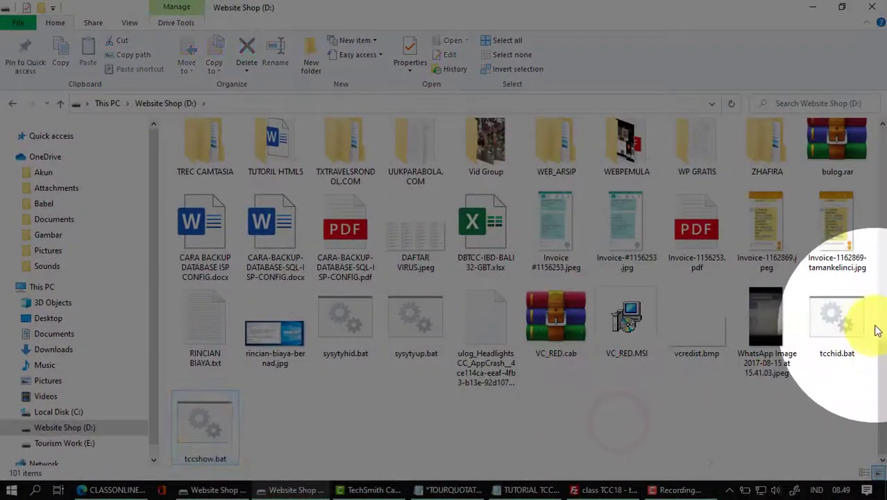
pyautogui.click(846, 326)
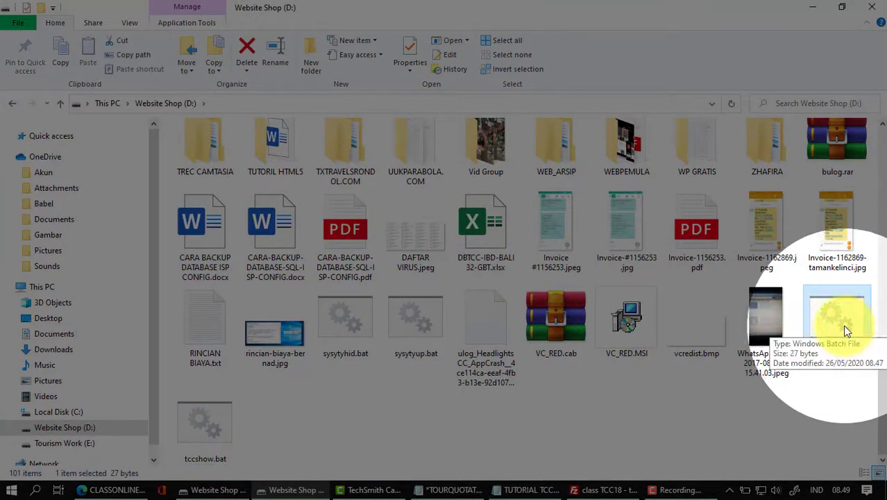
pyautogui.doubleClick(846, 331)
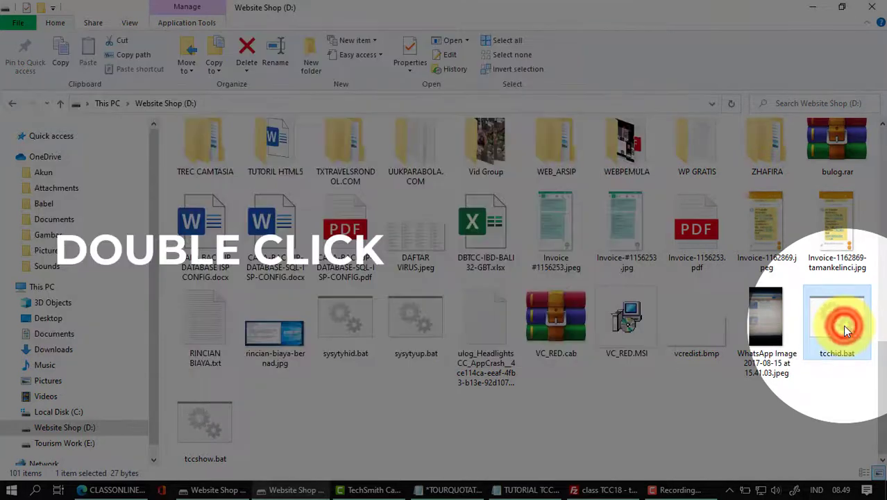
pyautogui.scroll(4, 531, 340)
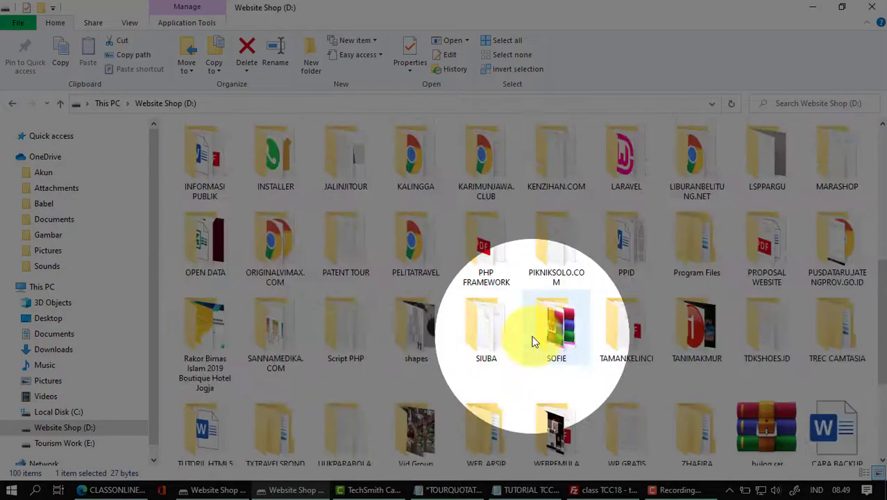
pyautogui.scroll(-2, 250, 340)
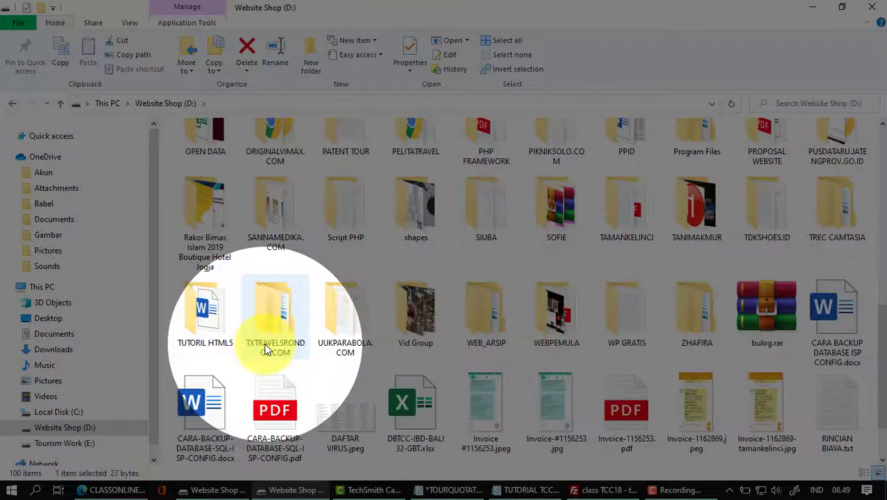
pyautogui.scroll(3, 244, 342)
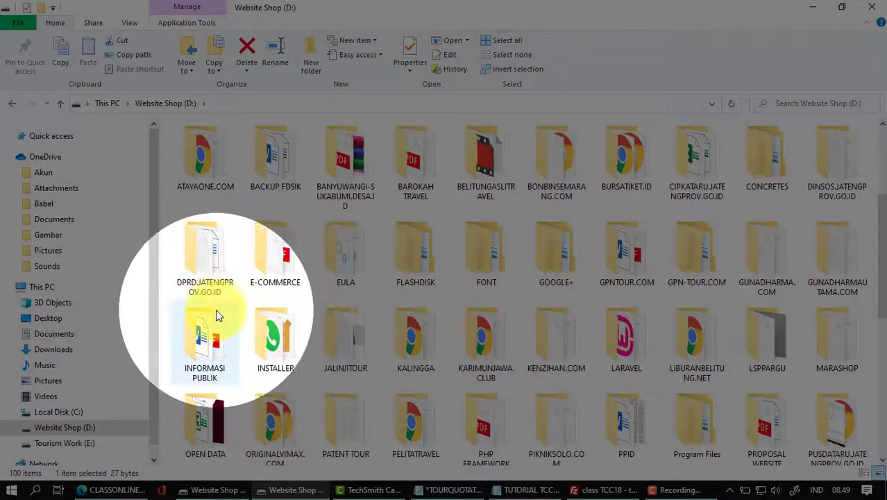
pyautogui.scroll(-1, 216, 317)
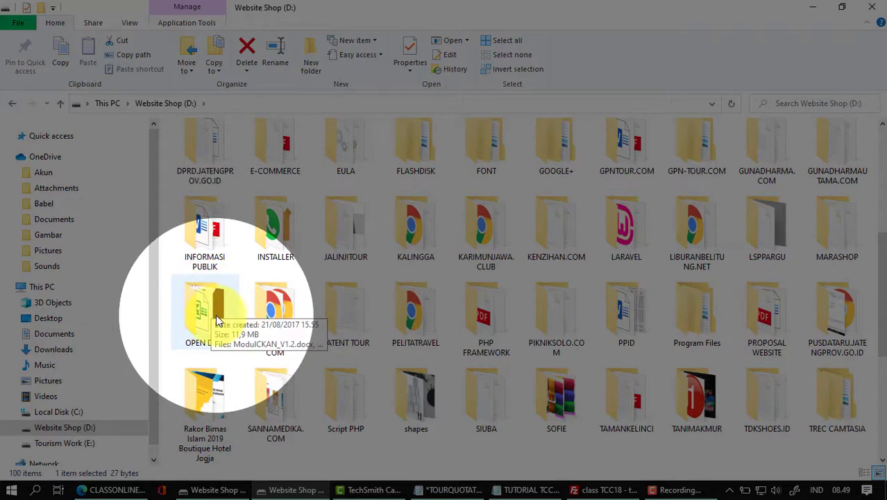
pyautogui.scroll(-3, 216, 314)
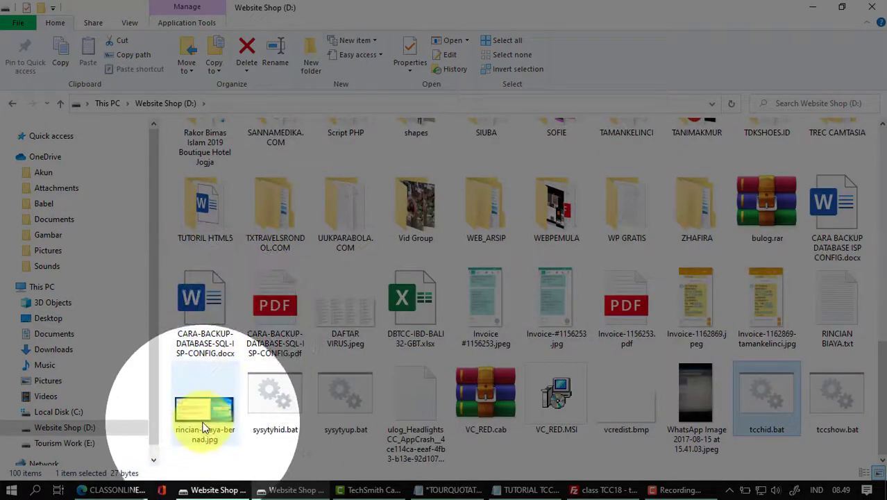
# Step: Run tccshow.bat and locate the NAMATRAVEL-TCC folder on the drive
pyautogui.click(842, 411)
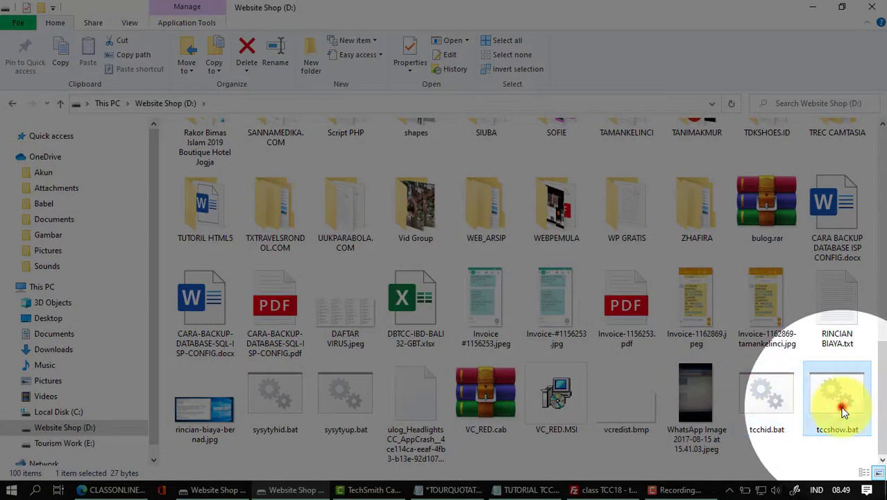
pyautogui.click(839, 406)
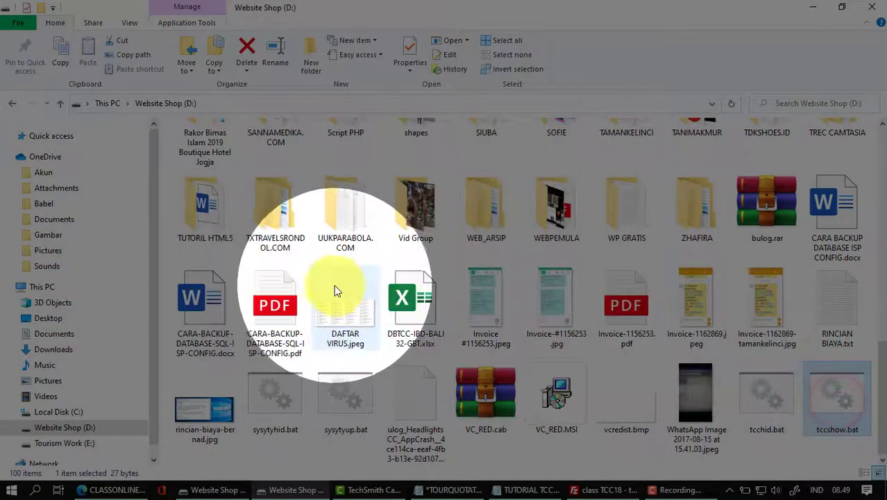
pyautogui.scroll(2, 295, 309)
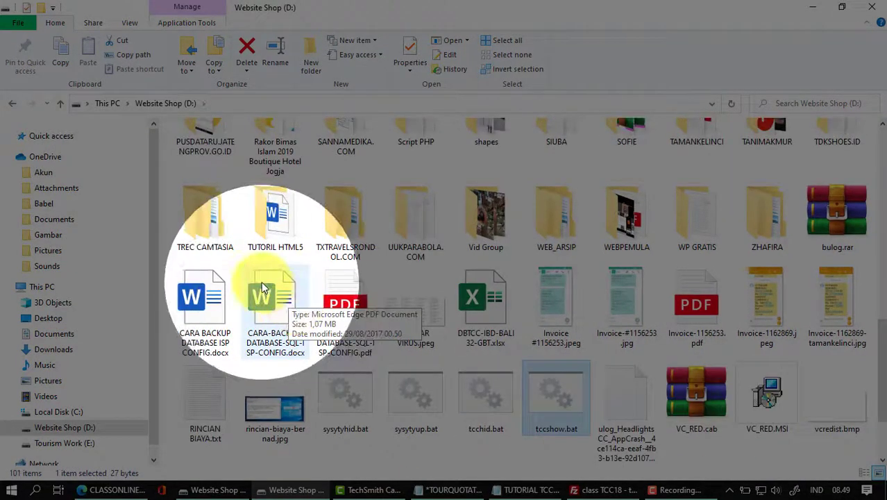
pyautogui.scroll(3, 229, 264)
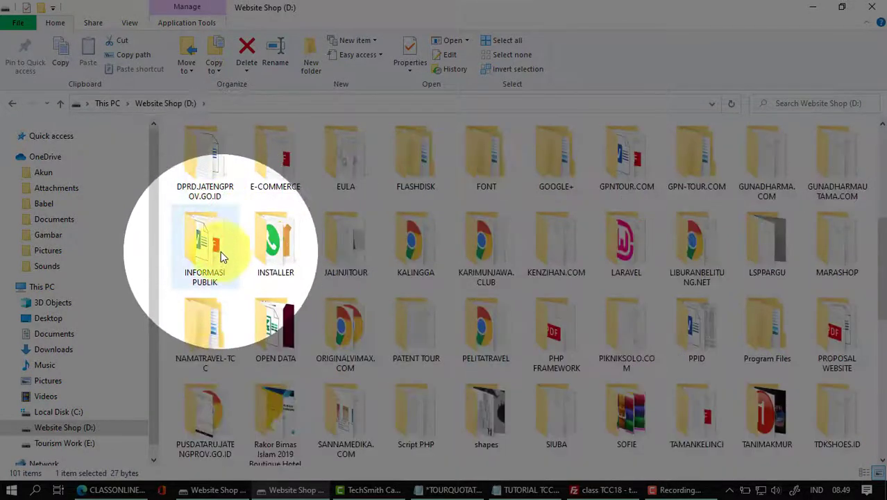
pyautogui.click(203, 339)
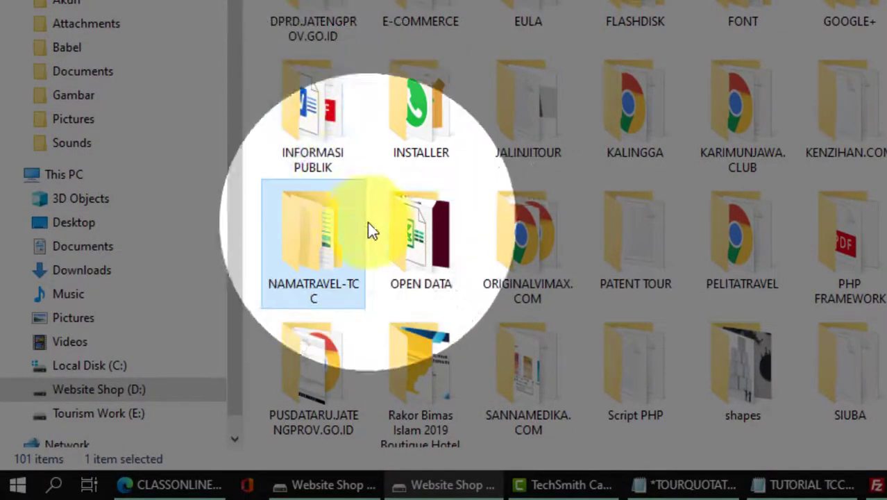
pyautogui.moveTo(433, 257)
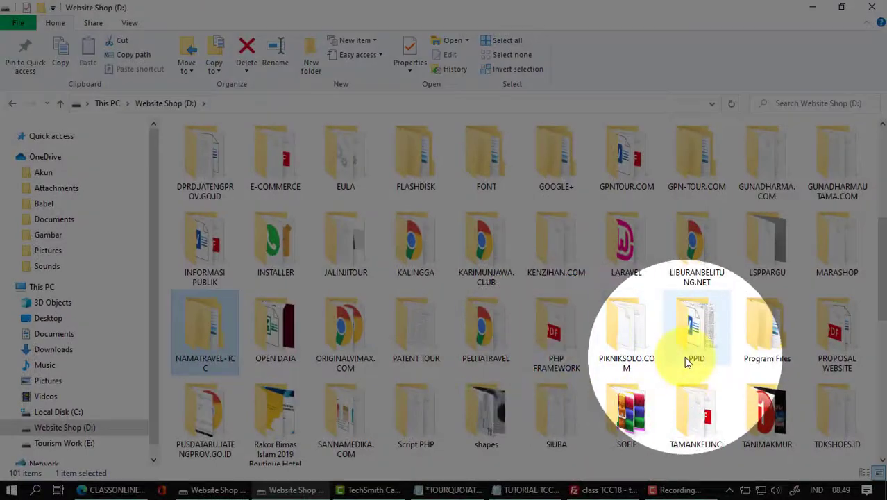
# Step: Run tcchid.bat again and check the folder list around OPEN DATA for NAMATRAVEL-TCC
pyautogui.scroll(-5, 684, 356)
pyautogui.scroll(-2, 484, 311)
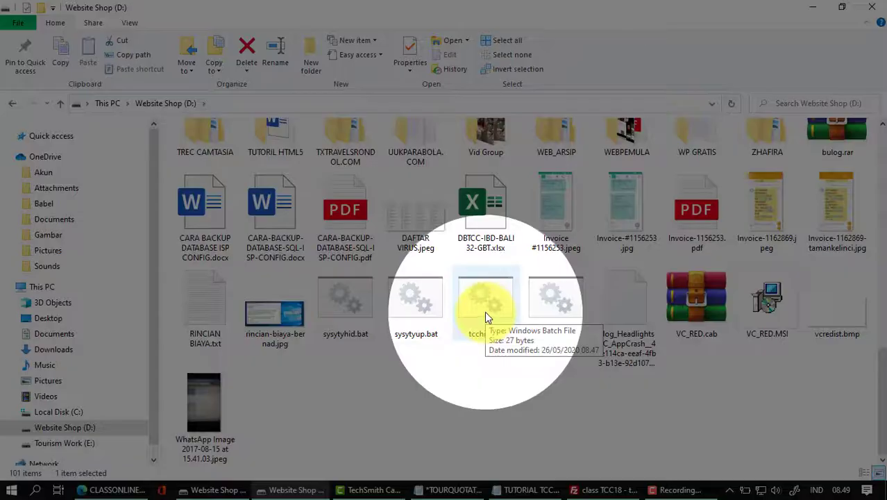
pyautogui.click(485, 311)
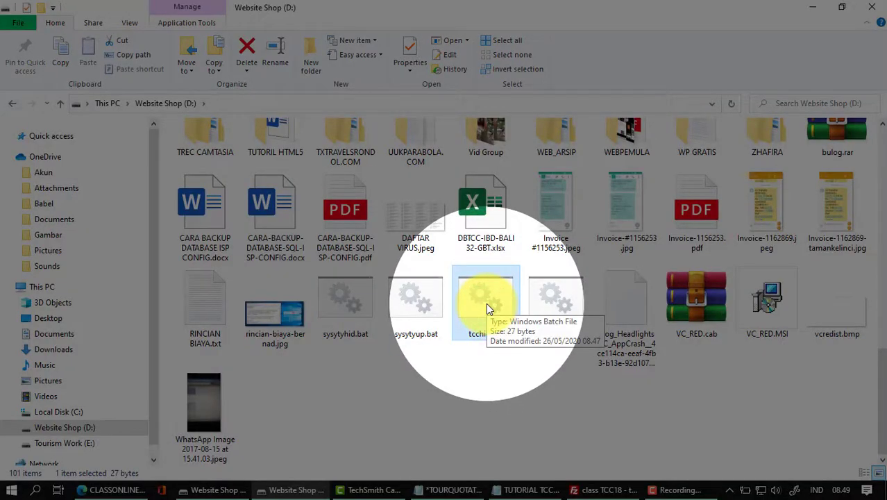
pyautogui.click(486, 306)
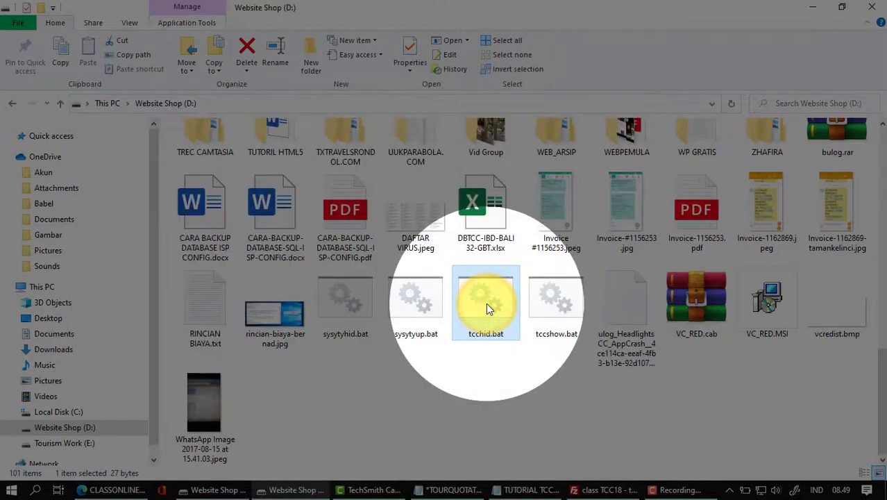
pyautogui.scroll(4, 432, 343)
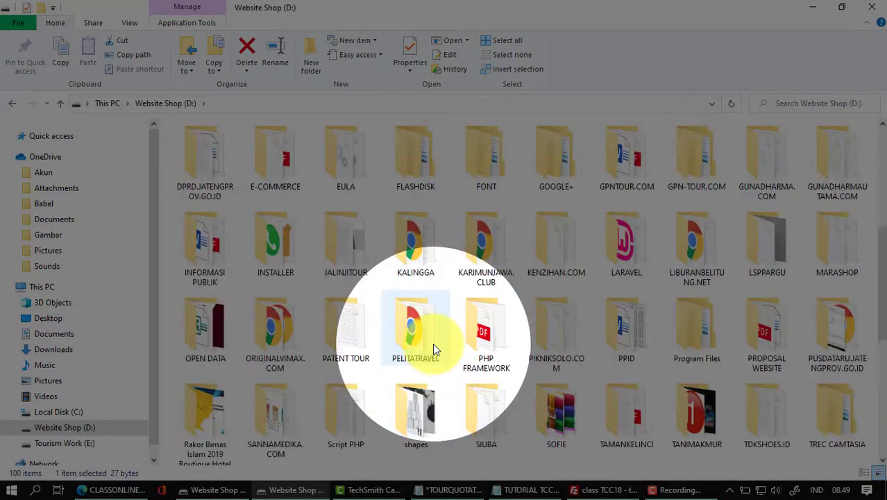
pyautogui.scroll(3, 433, 343)
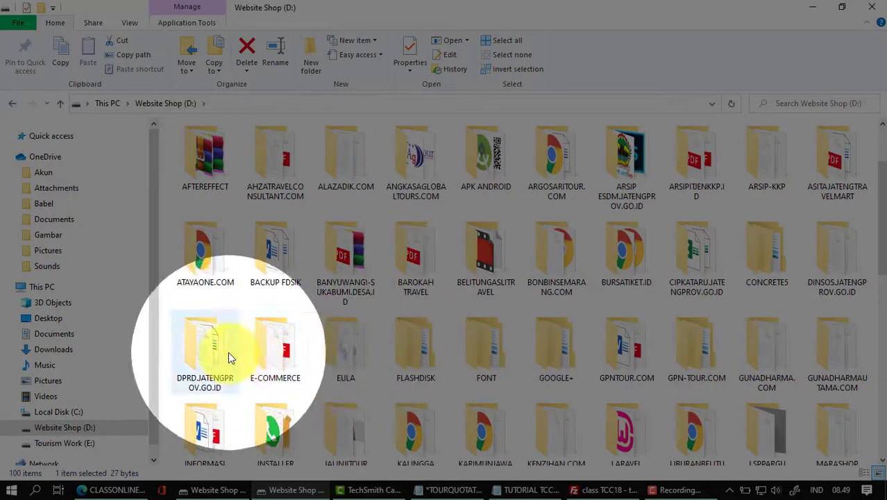
pyautogui.scroll(-1, 249, 356)
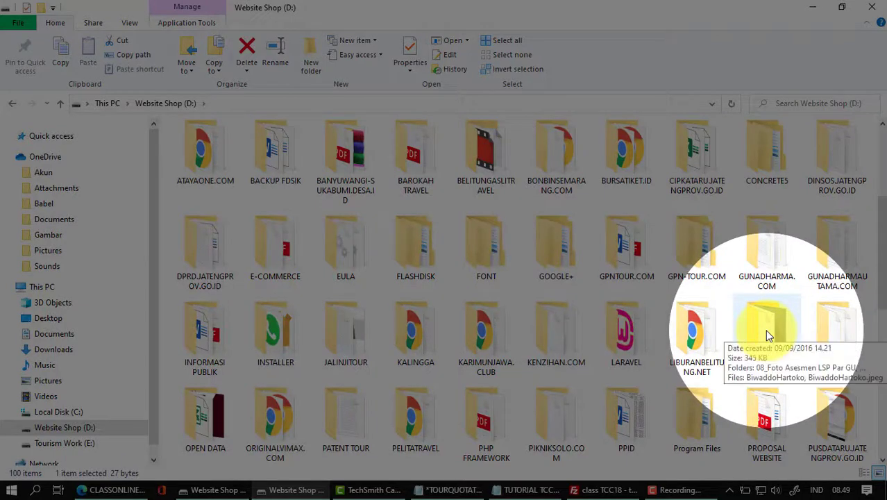
pyautogui.click(220, 415)
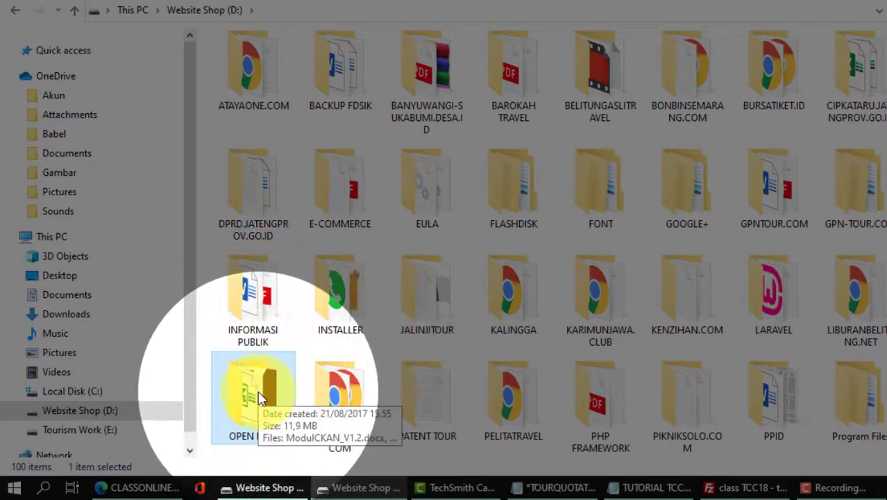
pyautogui.scroll(-3, 259, 398)
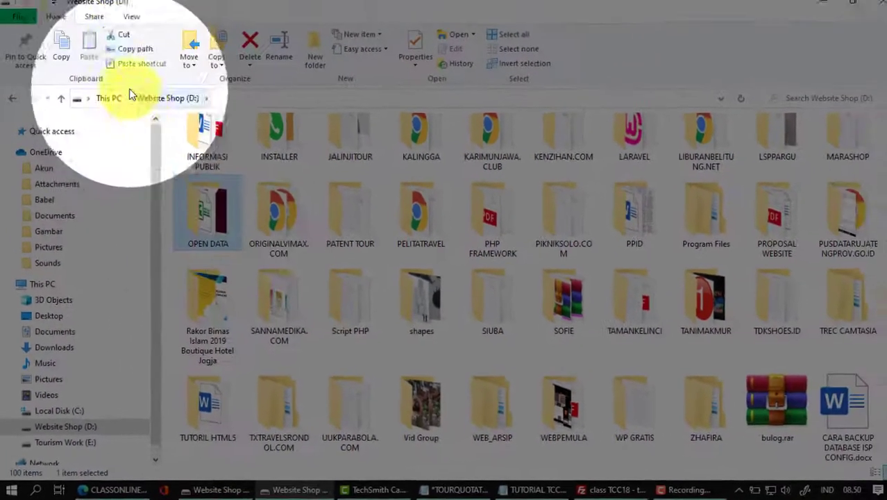
# Step: Turn on the display of hidden items and check for NAMATRAVEL-TCC before the OPEN DATA folder
pyautogui.click(129, 21)
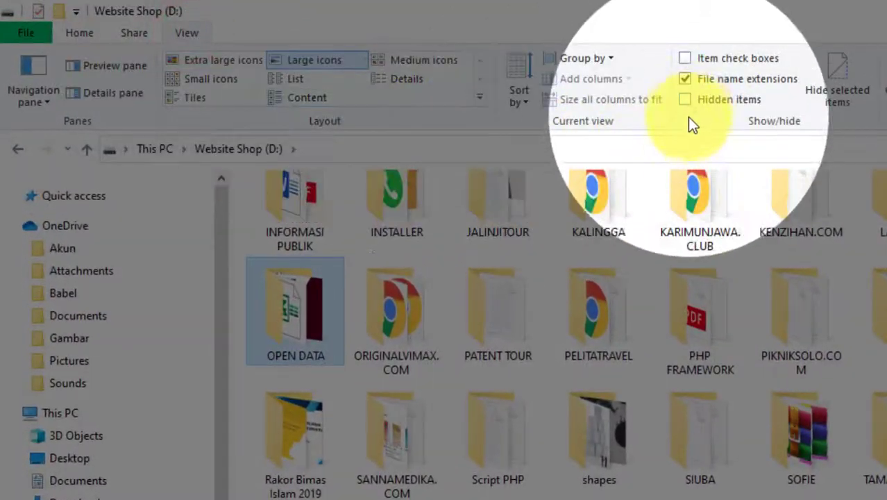
pyautogui.click(686, 100)
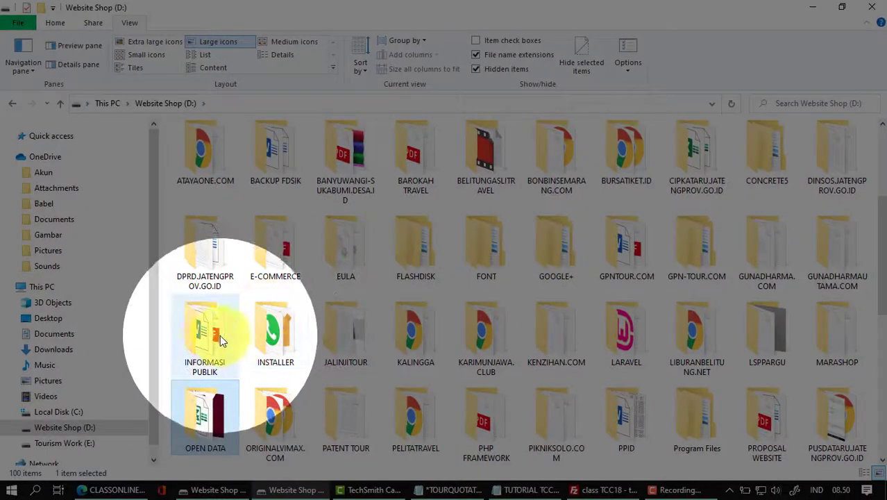
pyautogui.click(246, 383)
pyautogui.click(214, 414)
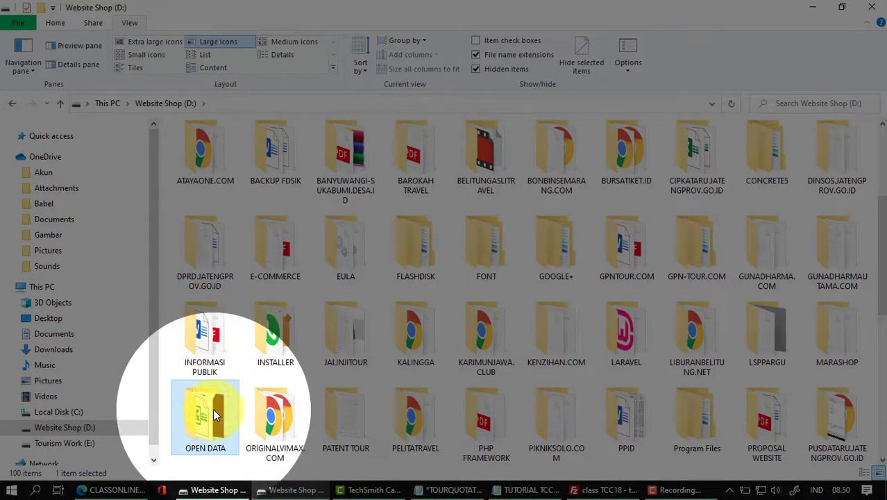
# Step: Set the Hidden attribute on the DPRD.JATENGPROV.GO.ID folder, applying it to its subfolders and files
pyautogui.click(206, 248)
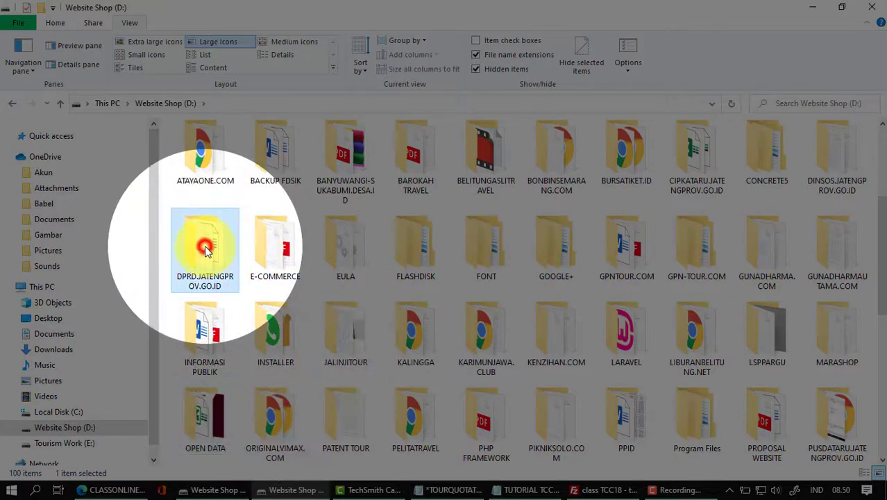
pyautogui.rightClick(205, 245)
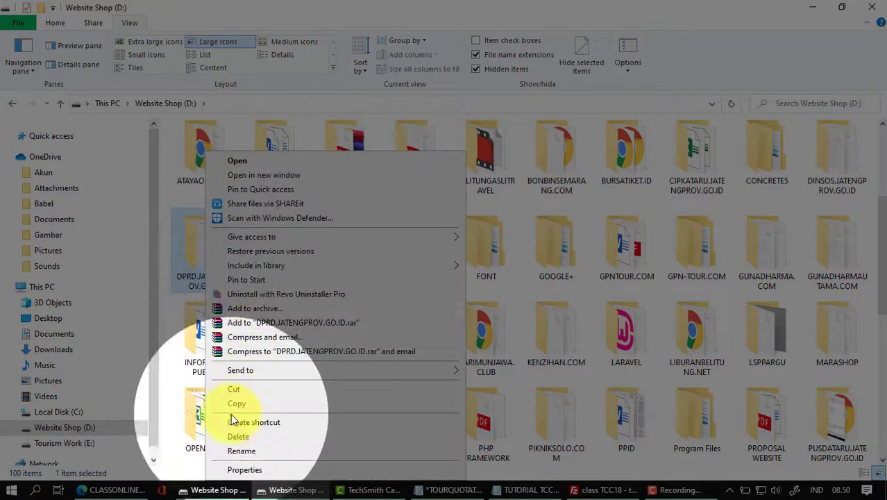
pyautogui.click(244, 470)
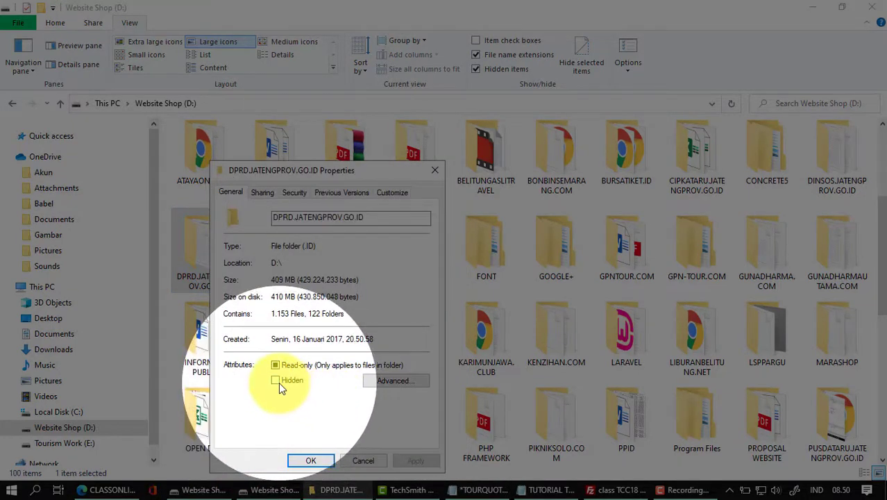
pyautogui.click(278, 381)
pyautogui.click(417, 461)
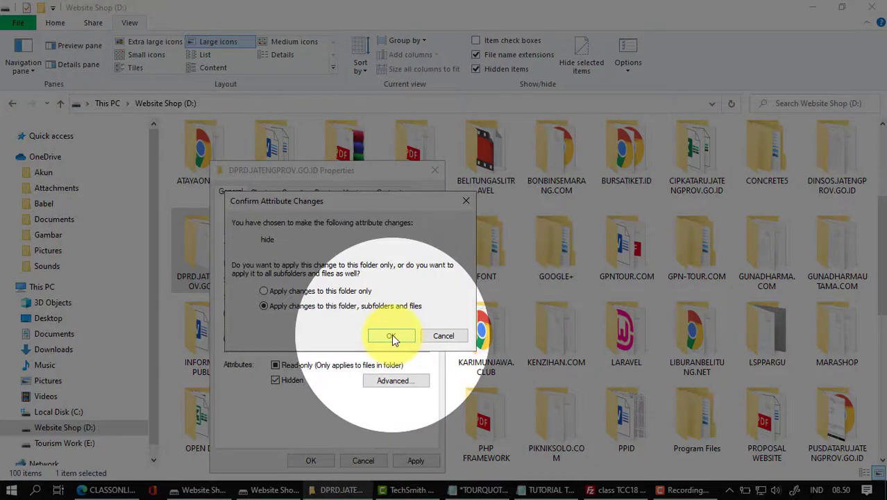
pyautogui.click(393, 337)
pyautogui.click(312, 460)
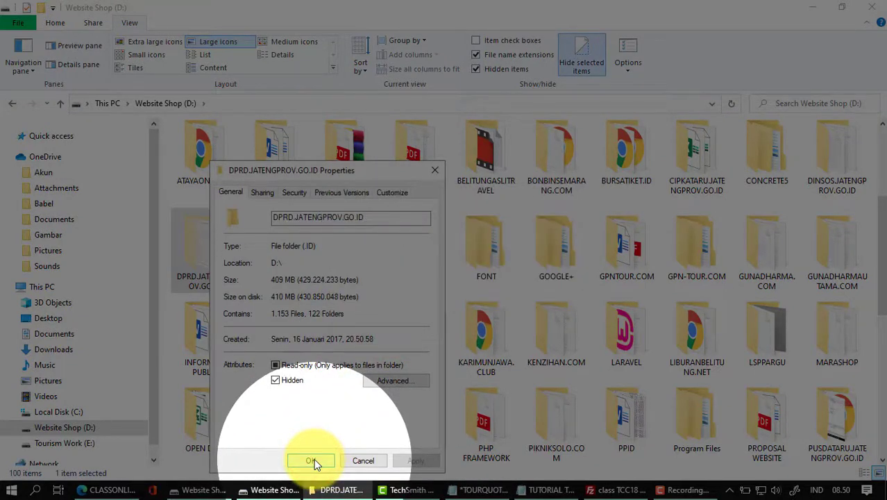
pyautogui.click(312, 460)
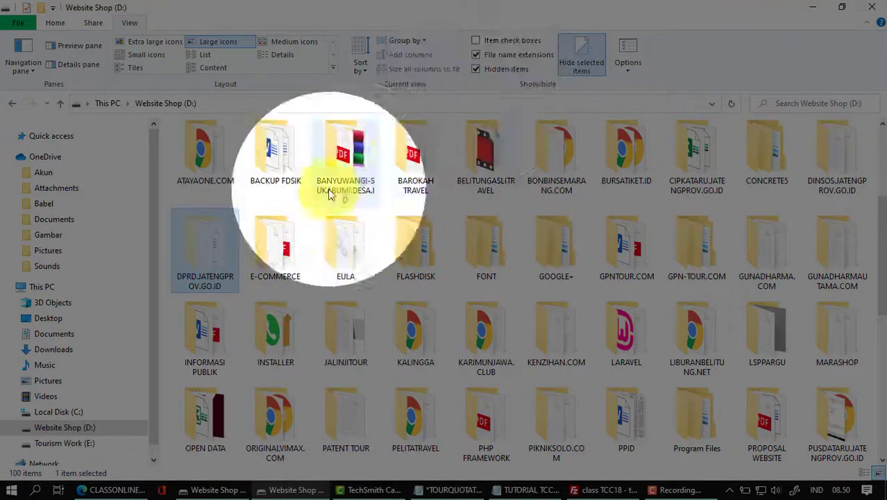
# Step: Compare the DPRD.JATENGPROV.GO.ID folder with E-COMMERCE, turn off the display of hidden items and check the folder list
pyautogui.click(220, 247)
pyautogui.click(292, 245)
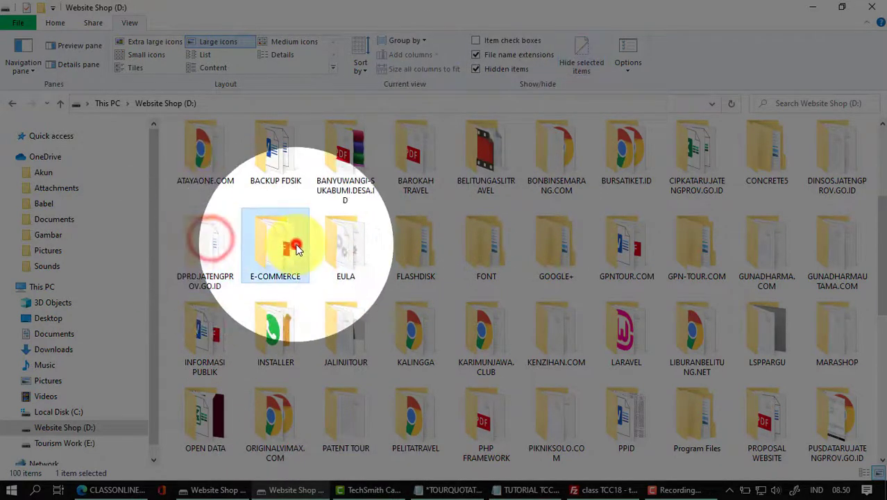
pyautogui.click(224, 253)
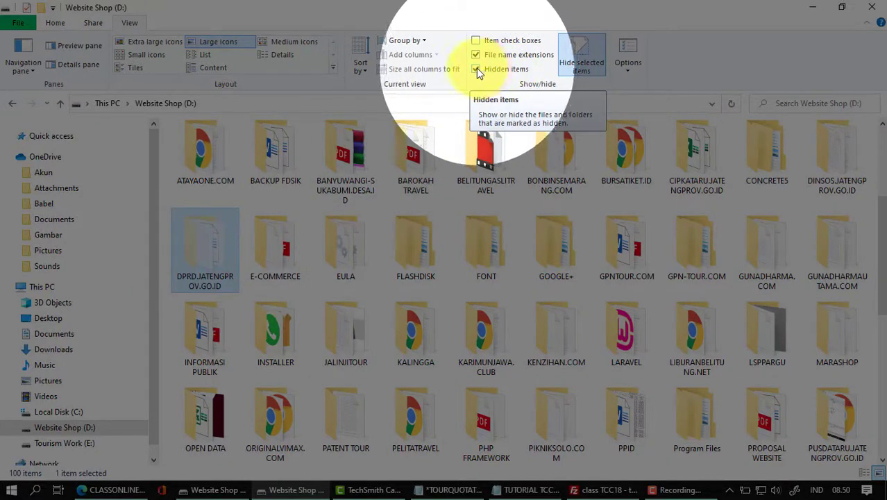
pyautogui.click(476, 68)
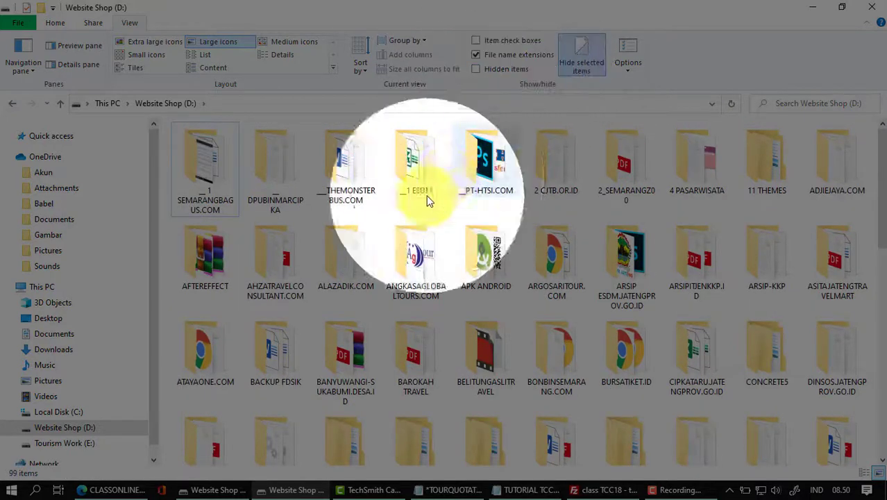
pyautogui.scroll(-5, 292, 318)
pyautogui.scroll(5, 282, 319)
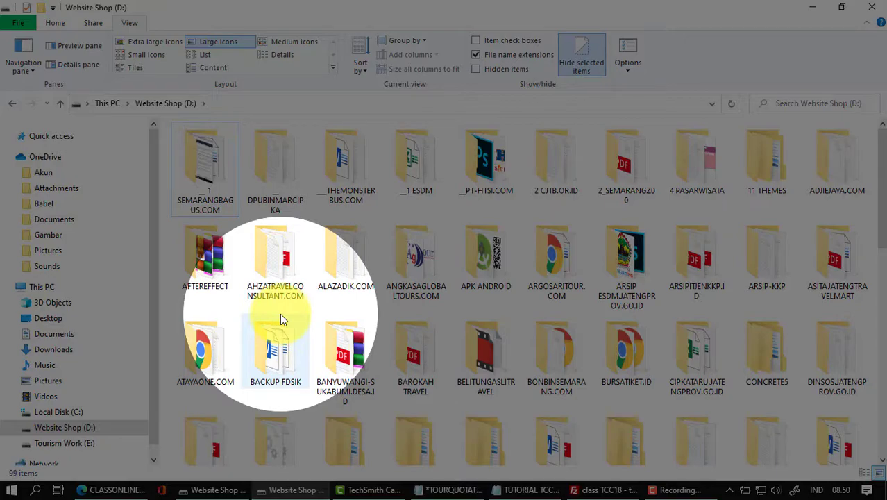
# Step: Check the folders around OPEN DATA, INFORMASI PUBLIK and MARASHOP for NAMATRAVEL-TCC, and select tccshow.bat among the batch files
pyautogui.scroll(-2, 625, 333)
pyautogui.click(845, 350)
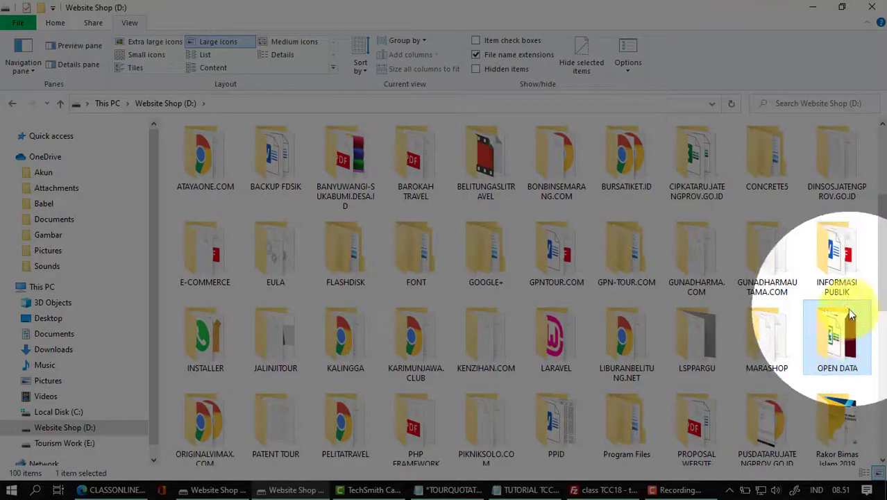
pyautogui.click(844, 258)
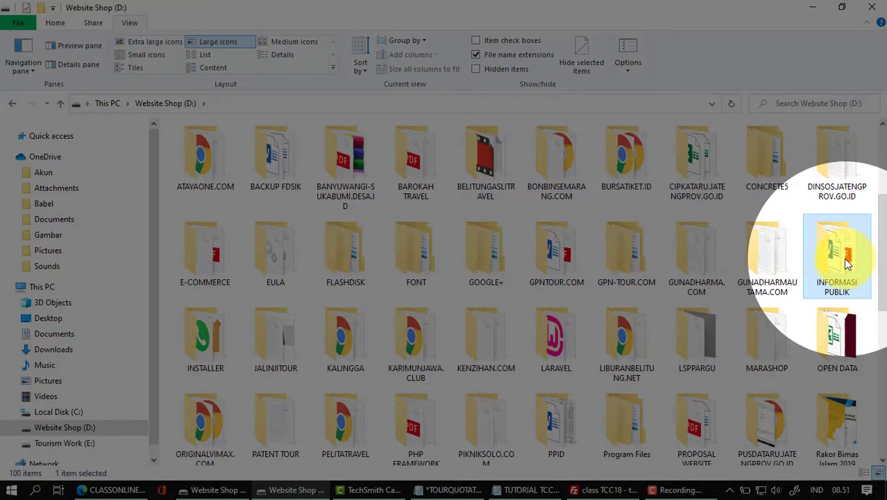
pyautogui.click(831, 352)
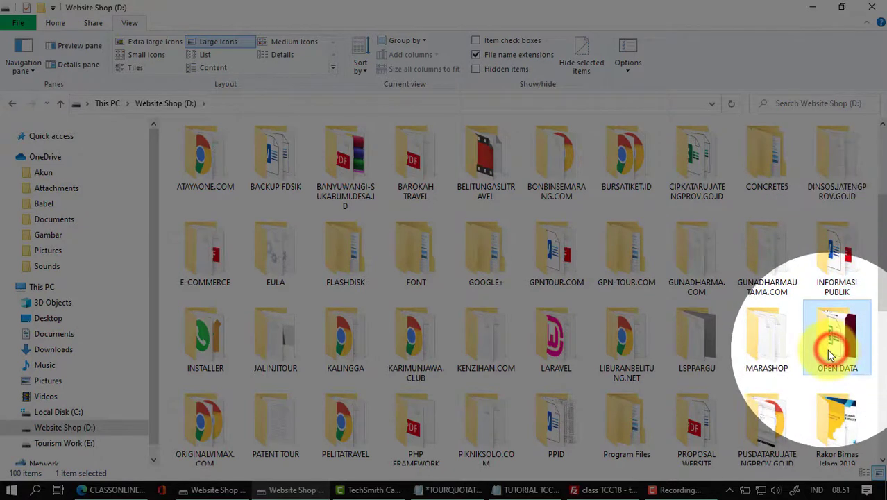
pyautogui.click(774, 344)
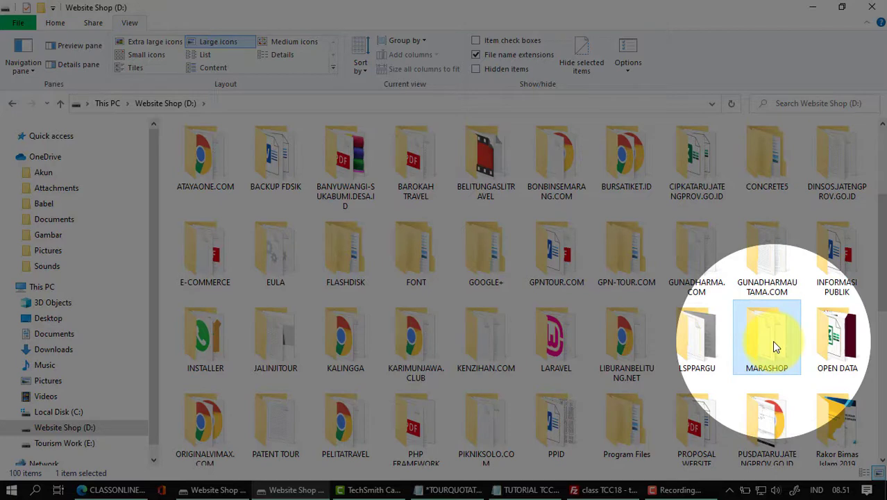
pyautogui.scroll(-10, 776, 347)
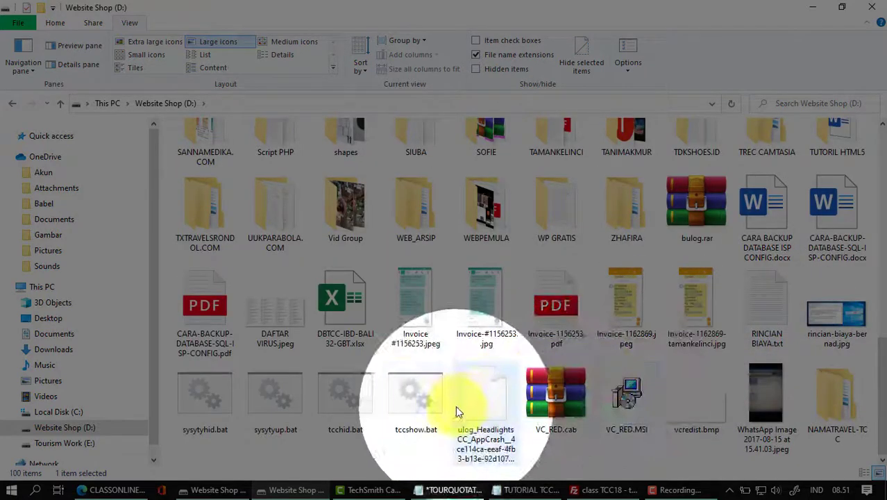
pyautogui.click(418, 405)
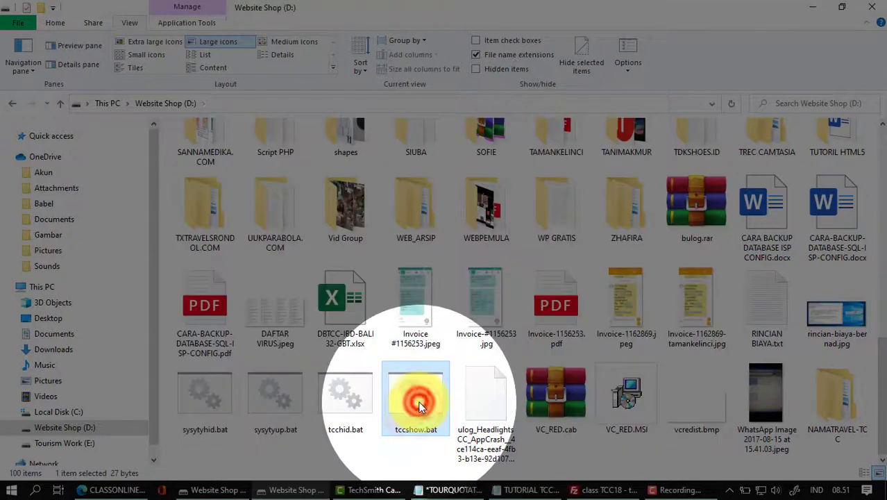
# Step: Refresh the D: folder list to re-sort it and select the NAMATRAVEL-TCC folder among the folders near OPEN DATA
pyautogui.scroll(6, 719, 316)
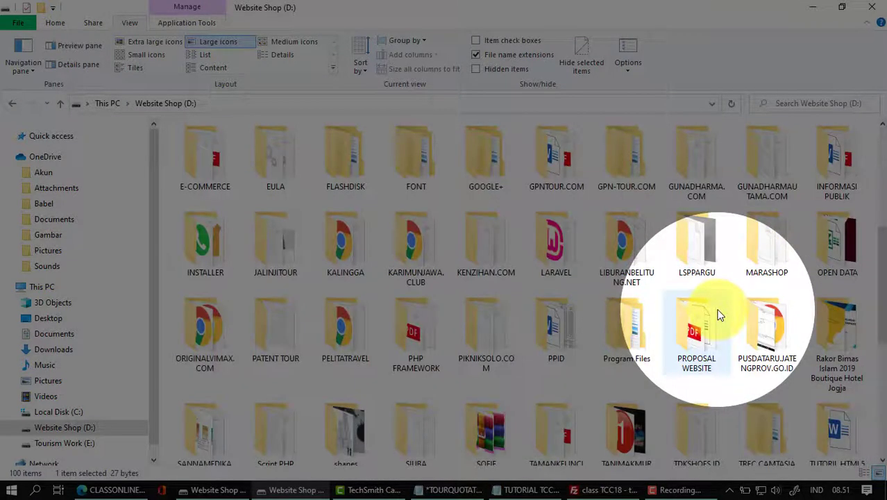
pyautogui.click(833, 243)
pyautogui.scroll(-1, 833, 243)
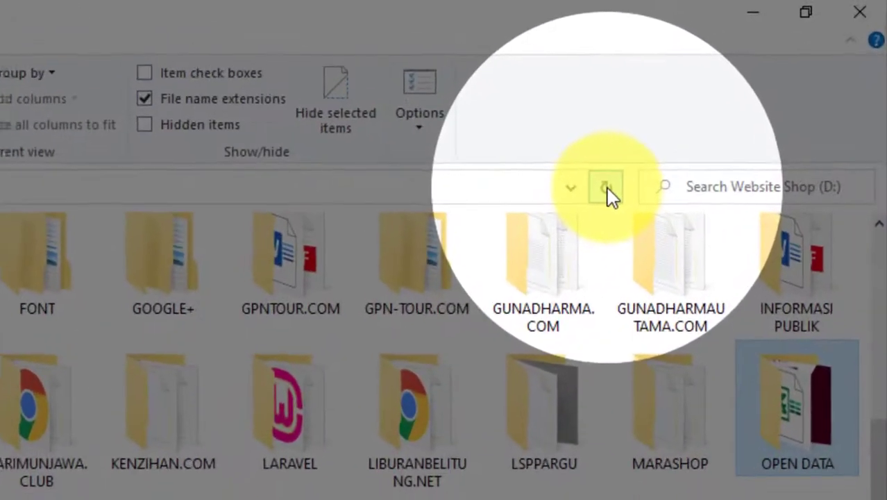
pyautogui.click(731, 104)
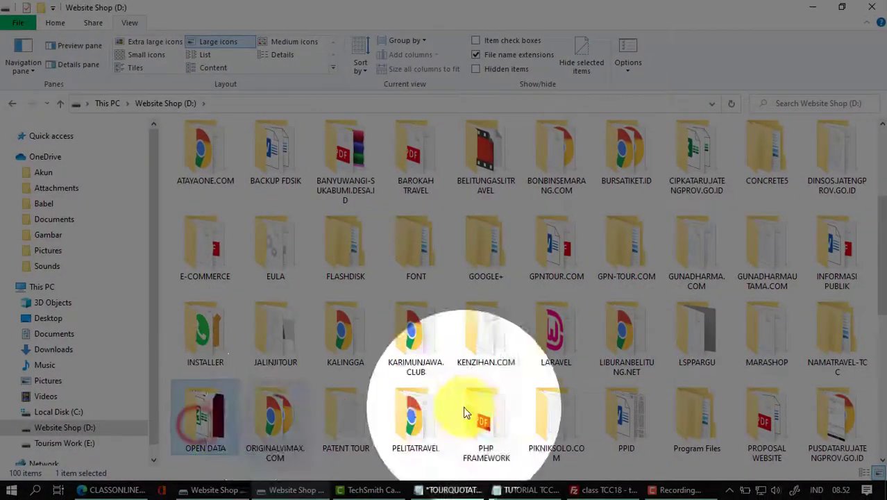
pyautogui.click(829, 340)
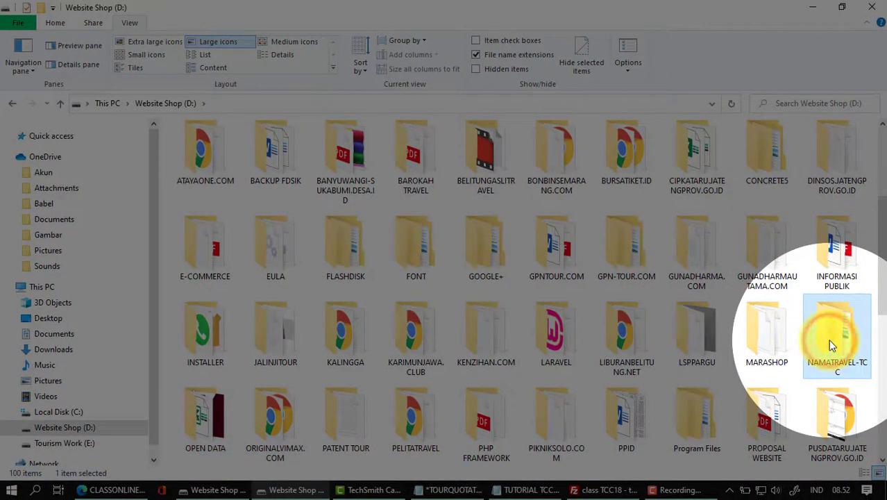